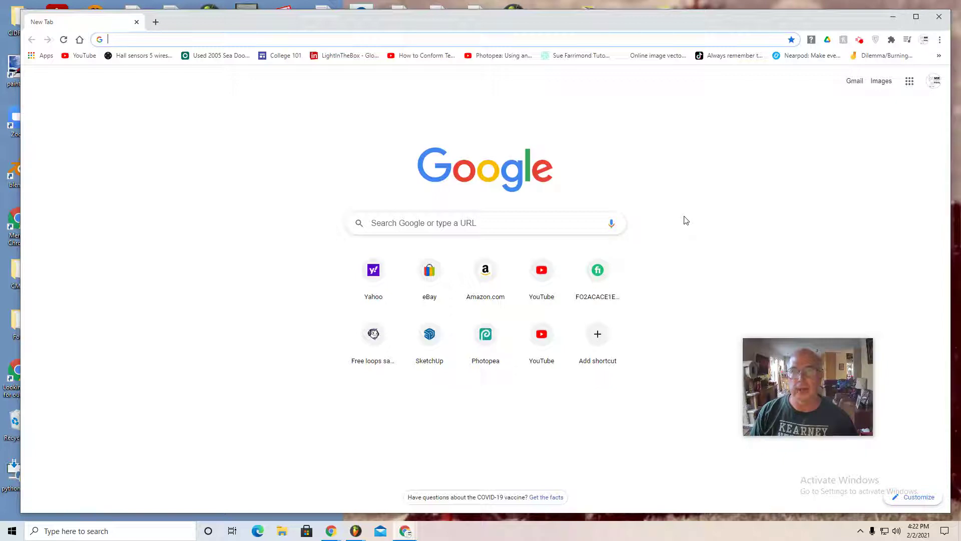
# Step: Search Google Images for "rocket silhouette"
pyautogui.click(394, 229)
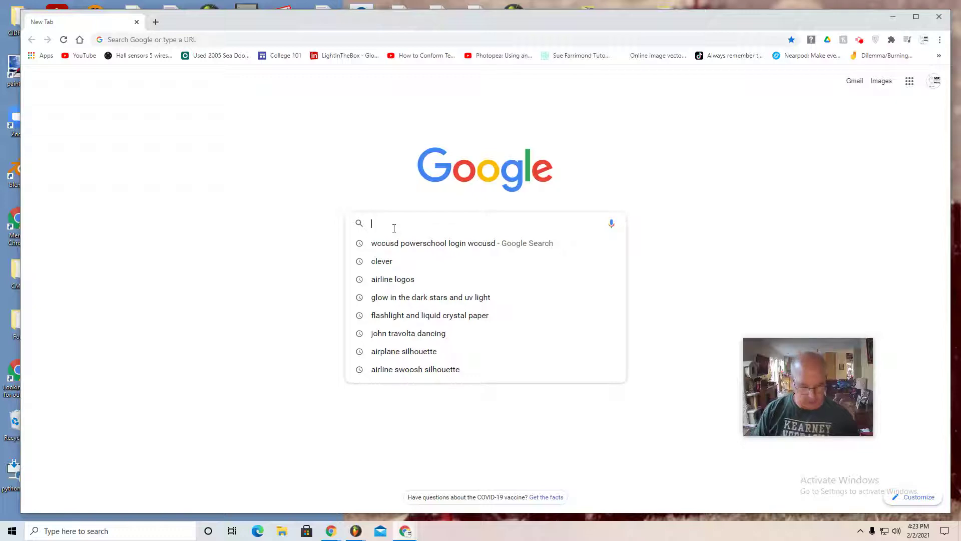
pyautogui.write('rocket silhouette')
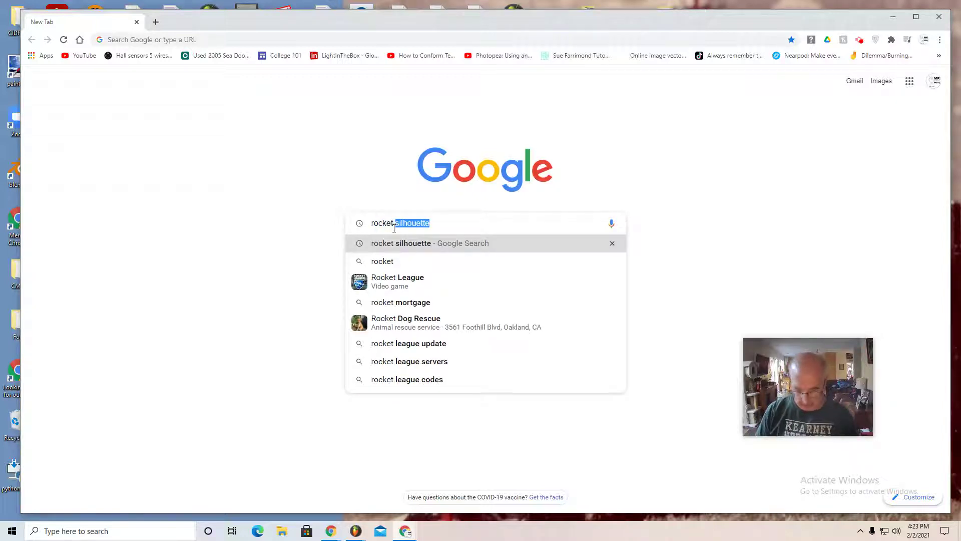
pyautogui.press('Return')
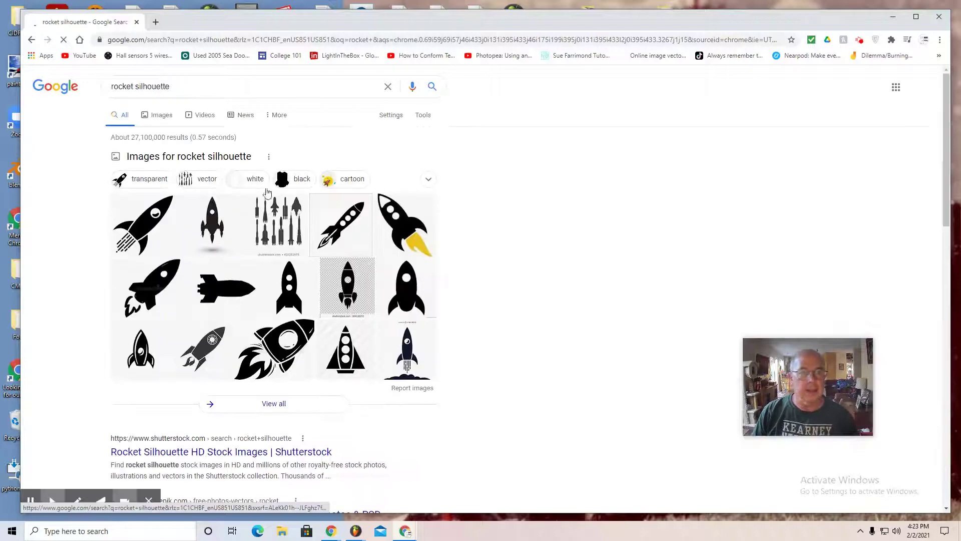
pyautogui.click(160, 114)
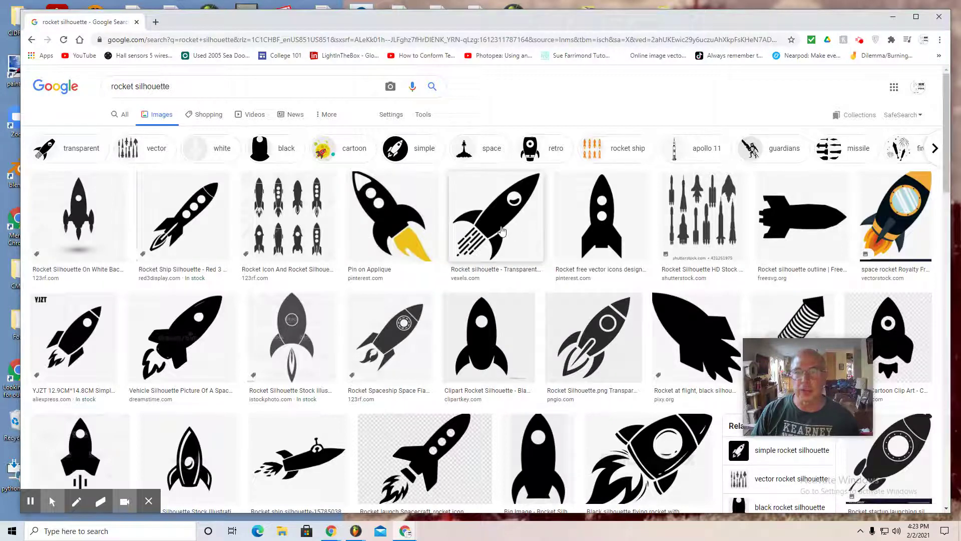
# Step: Save the Vexels diagonal rocket silhouette with exhaust streaks to the Downloads folder as a PNG named "rocket 2"
pyautogui.click(503, 230)
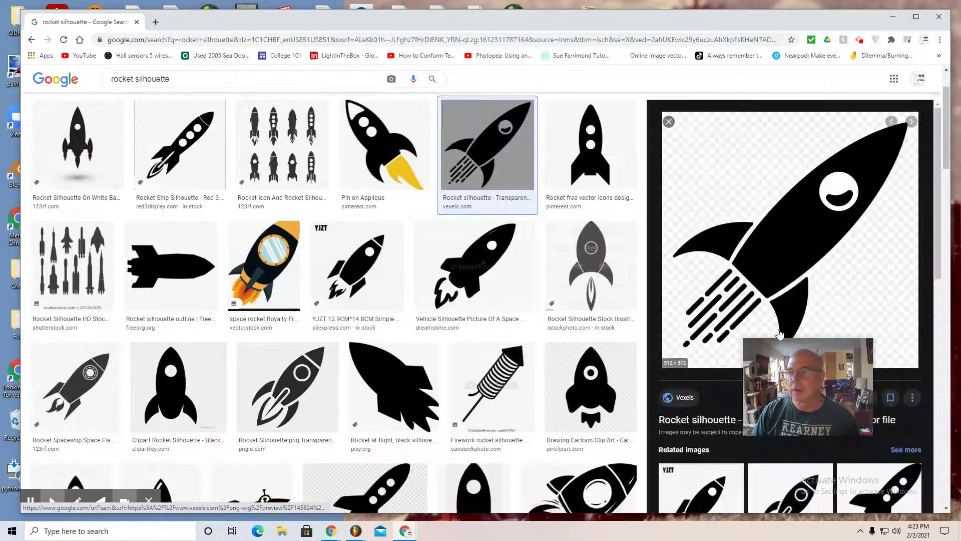
pyautogui.click(813, 351)
pyautogui.moveTo(812, 350); pyautogui.dragTo(798, 418)
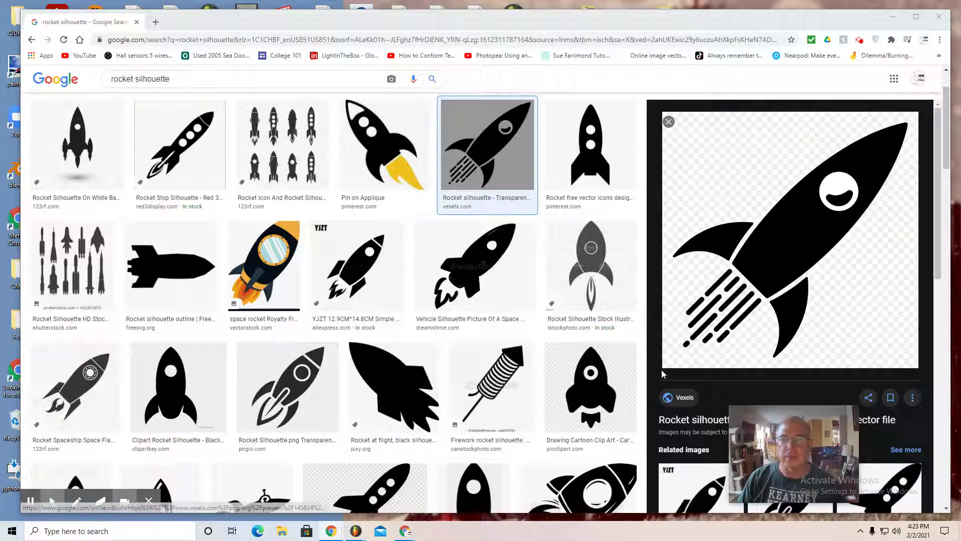
pyautogui.rightClick(792, 244)
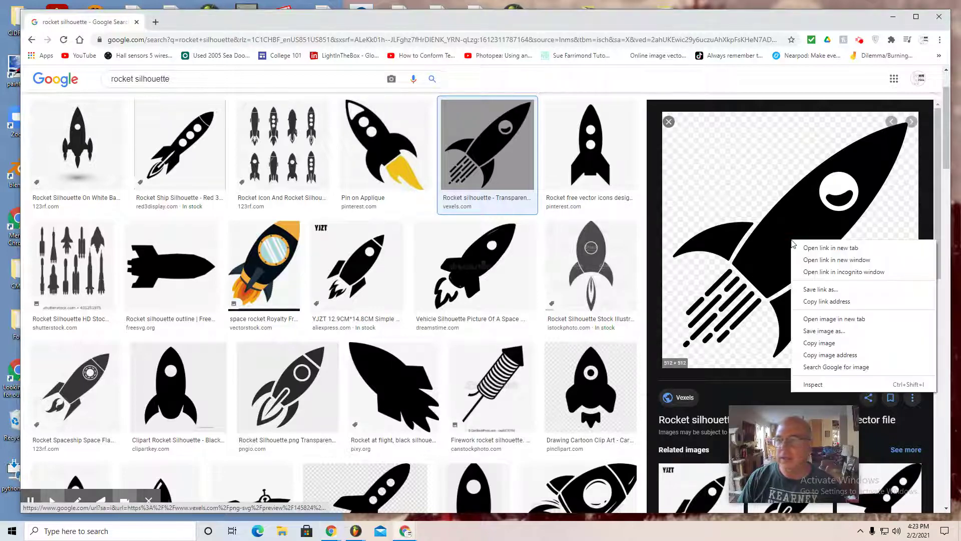
pyautogui.click(823, 331)
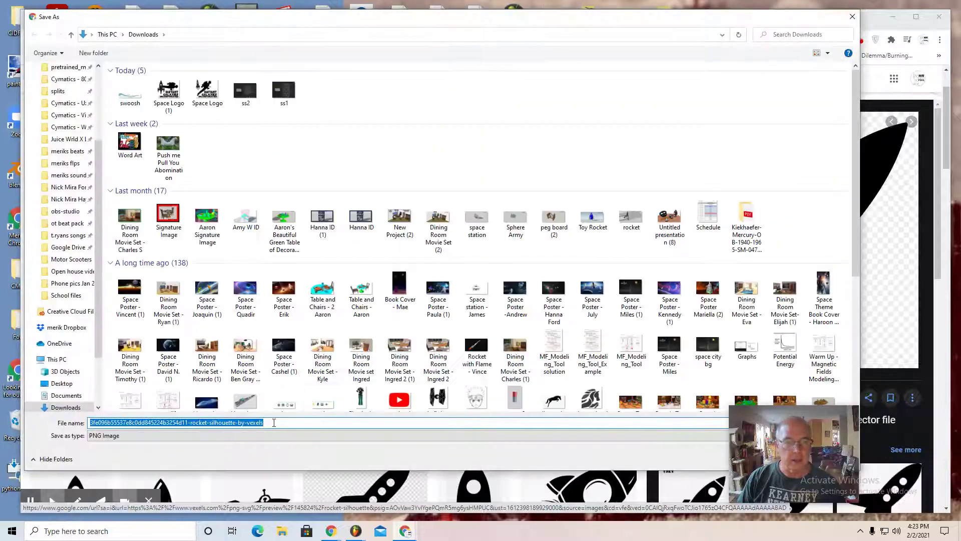
pyautogui.write('ro')
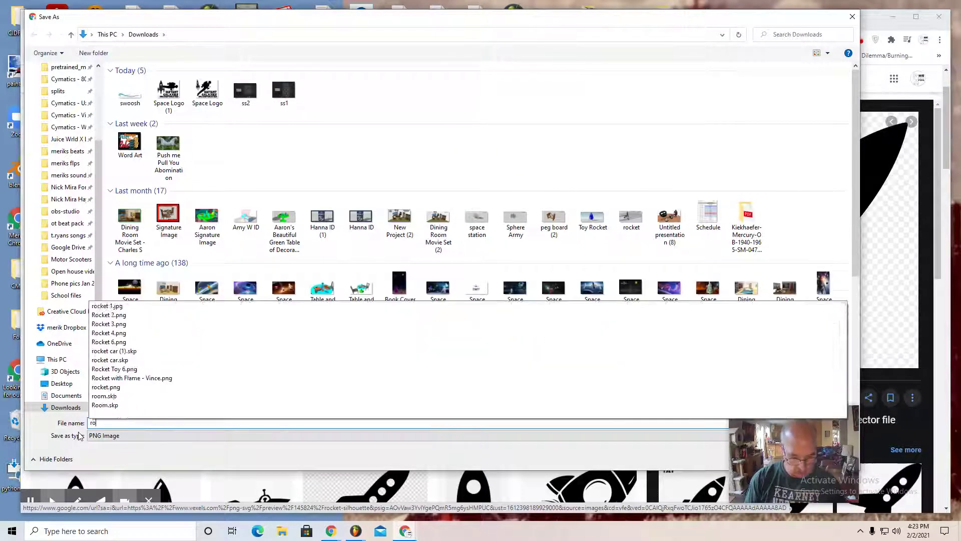
pyautogui.write('cket 2')
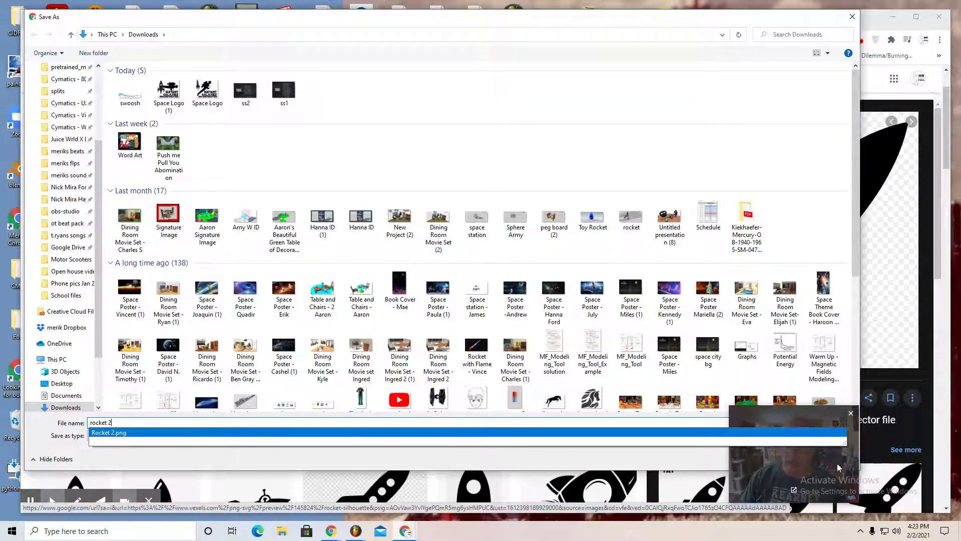
pyautogui.moveTo(743, 20); pyautogui.dragTo(805, 48)
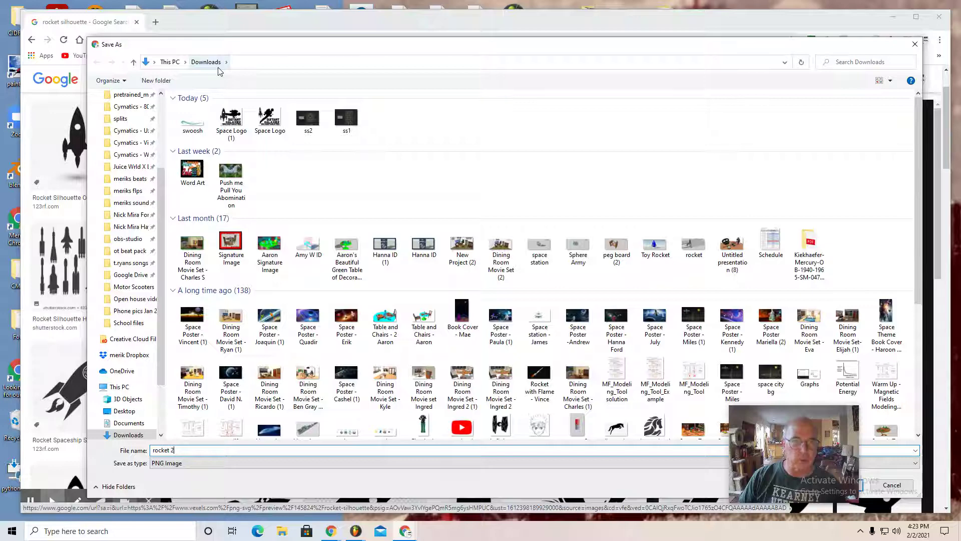
pyautogui.moveTo(354, 41); pyautogui.dragTo(313, 4)
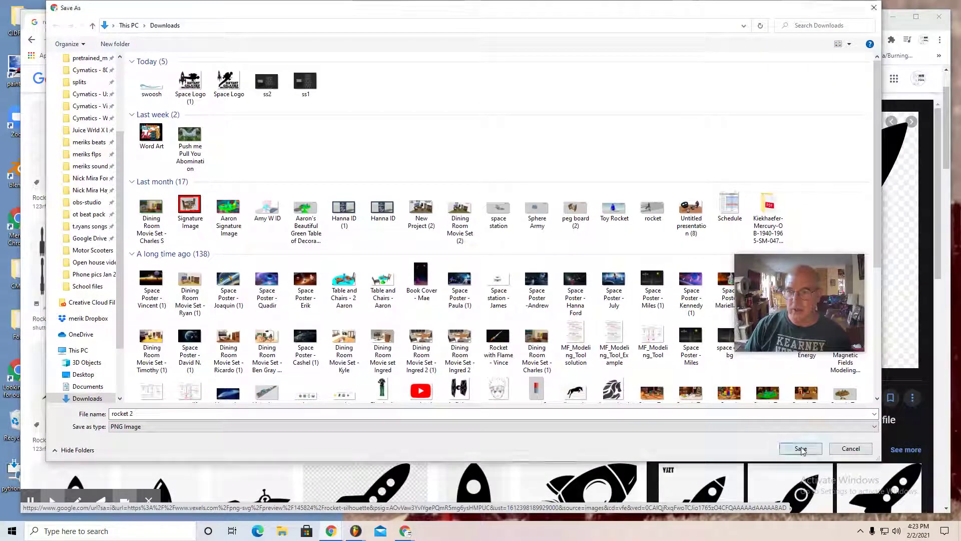
pyautogui.click(801, 449)
pyautogui.click(508, 271)
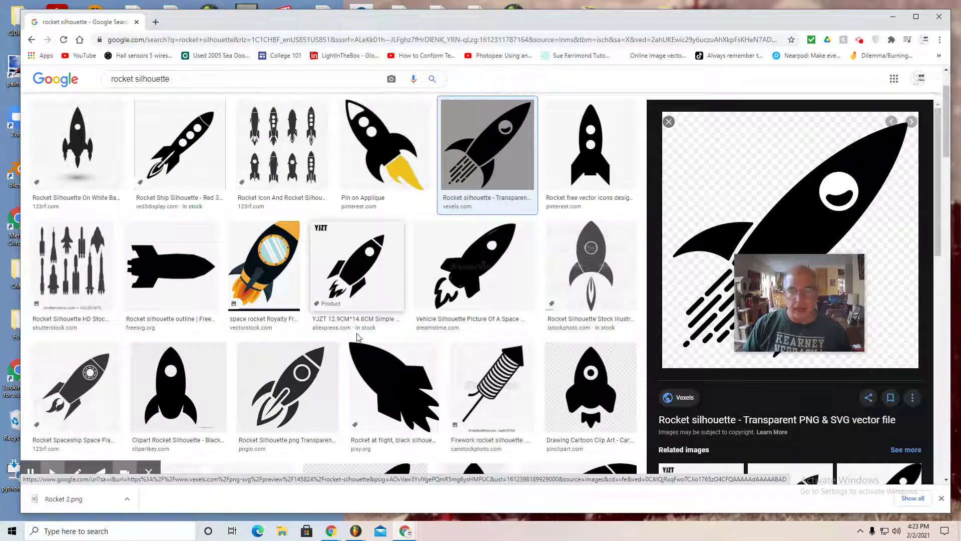
# Step: Replace the image search with "space walker silhouette"
pyautogui.click(165, 80)
pyautogui.moveTo(165, 80); pyautogui.dragTo(109, 80)
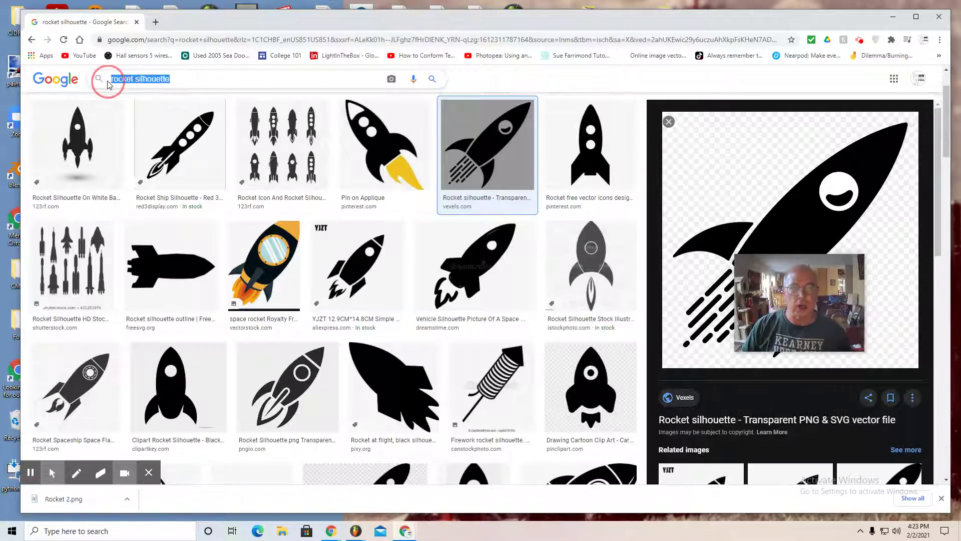
pyautogui.write('space ')
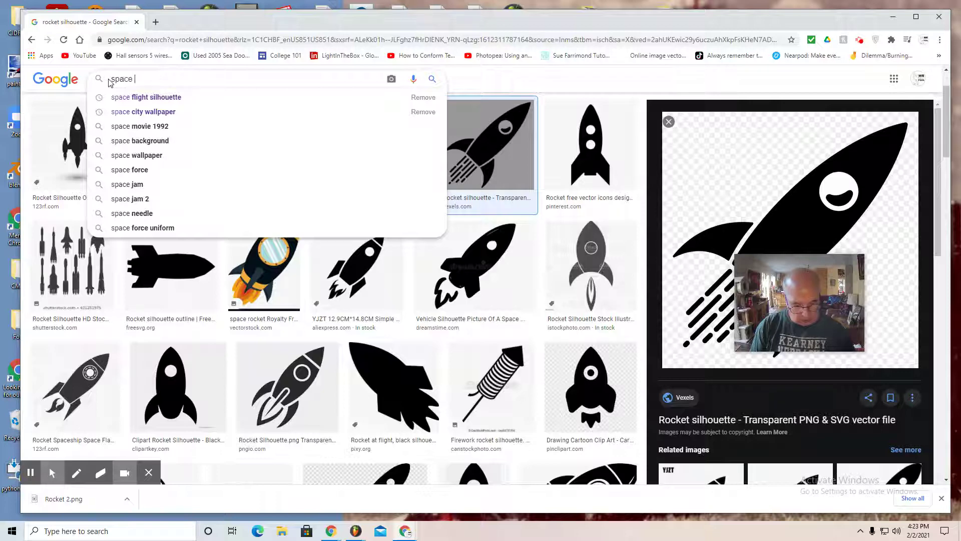
pyautogui.write('walker')
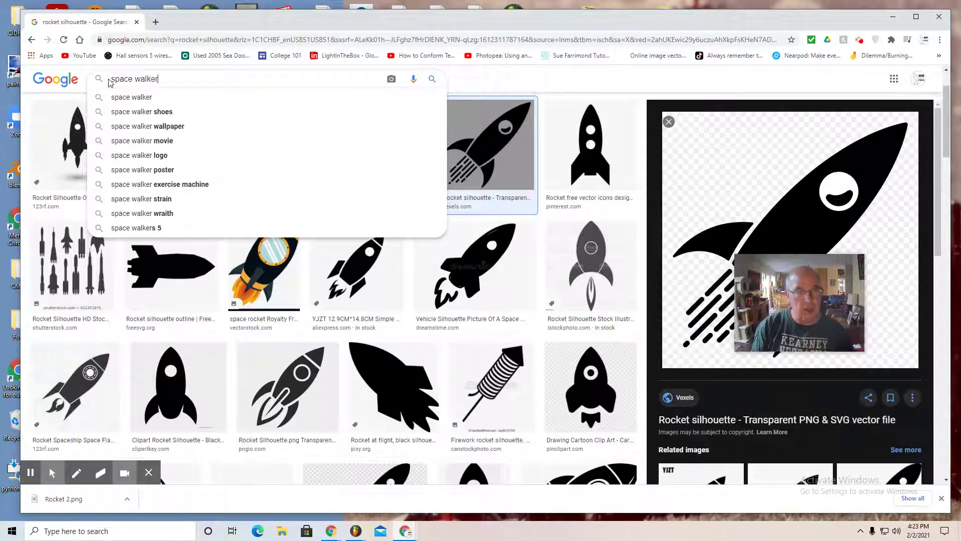
pyautogui.write(' si')
pyautogui.press('Escape')
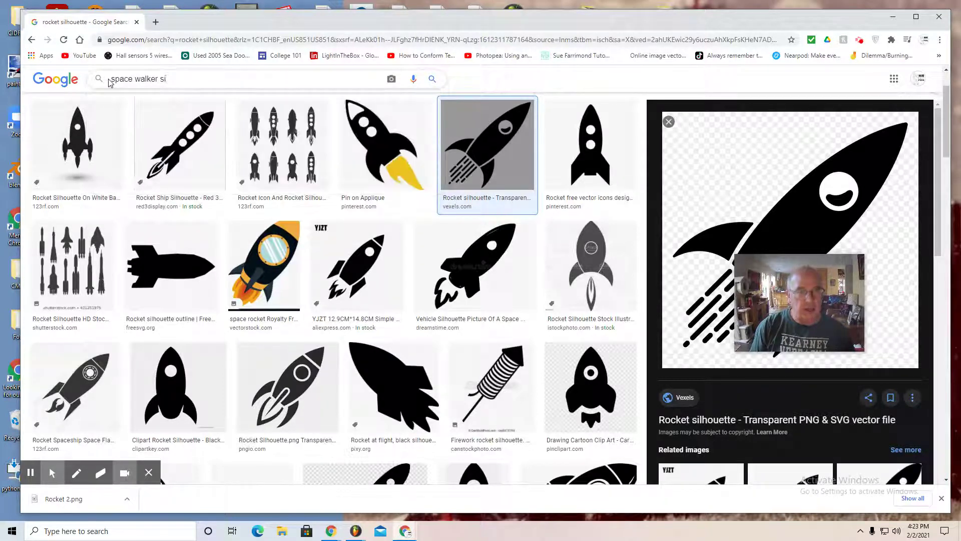
pyautogui.write('lh')
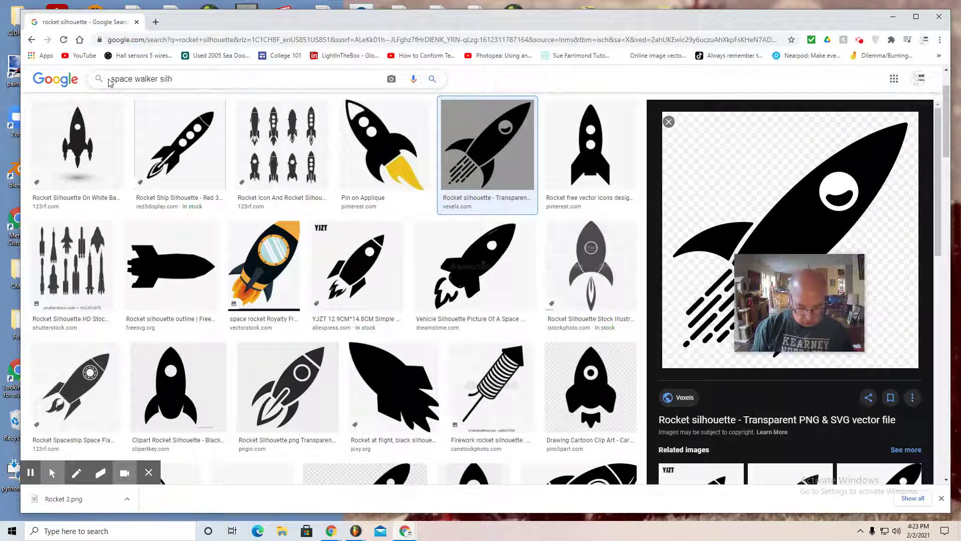
pyautogui.write('ouette')
pyautogui.press('Return')
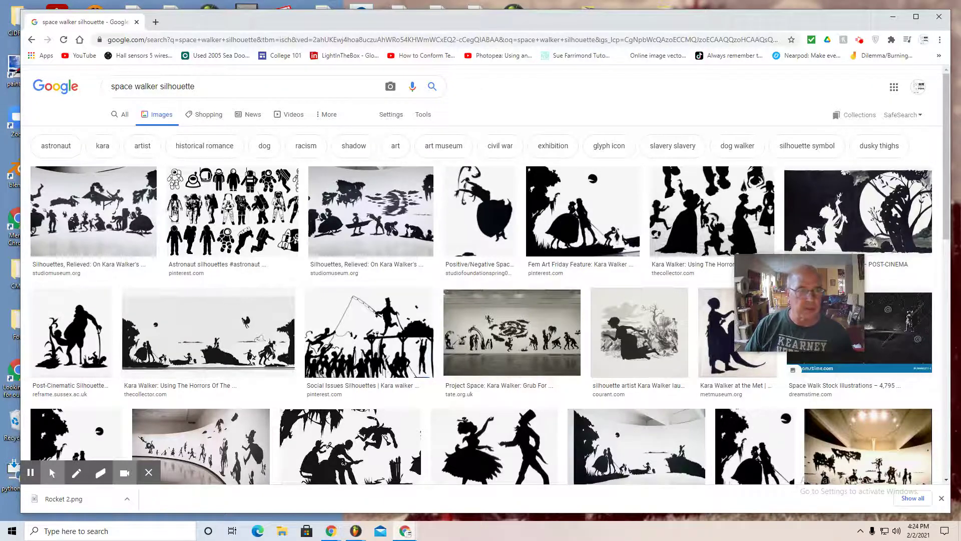
# Step: Find the Pinterest astronaut silhouettes sheet among the image results and open its Pinterest page
pyautogui.scroll(-10, 237, 255)
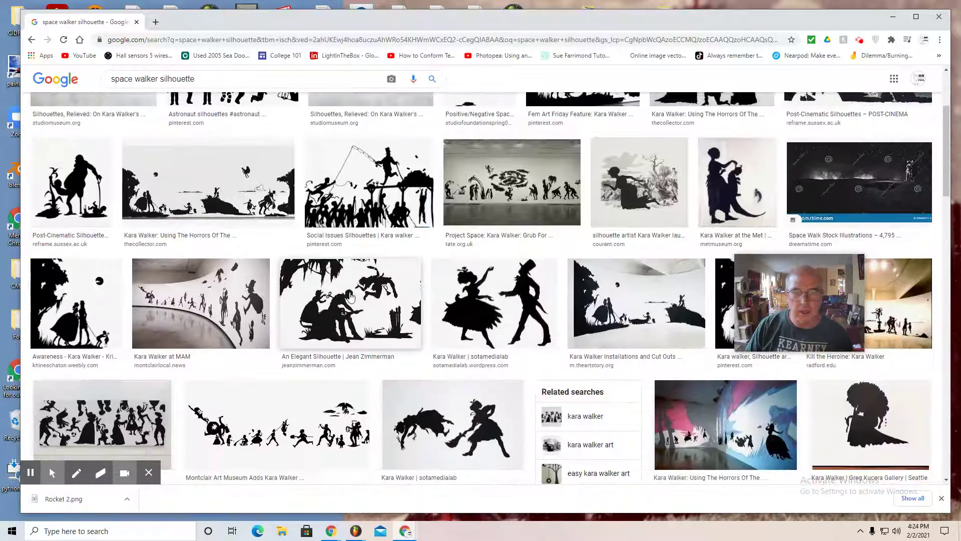
pyautogui.scroll(-5, 342, 313)
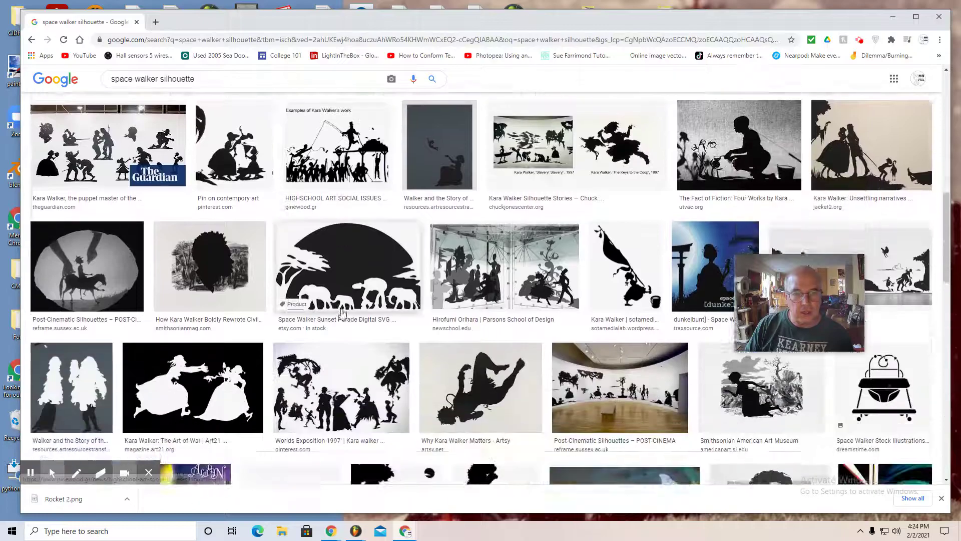
pyautogui.scroll(8, 337, 311)
pyautogui.scroll(5, 337, 311)
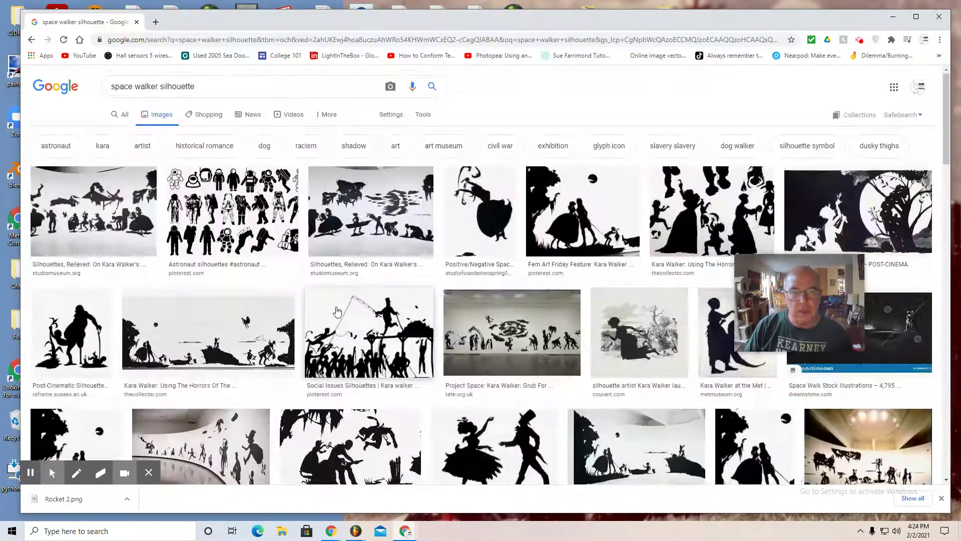
pyautogui.click(233, 210)
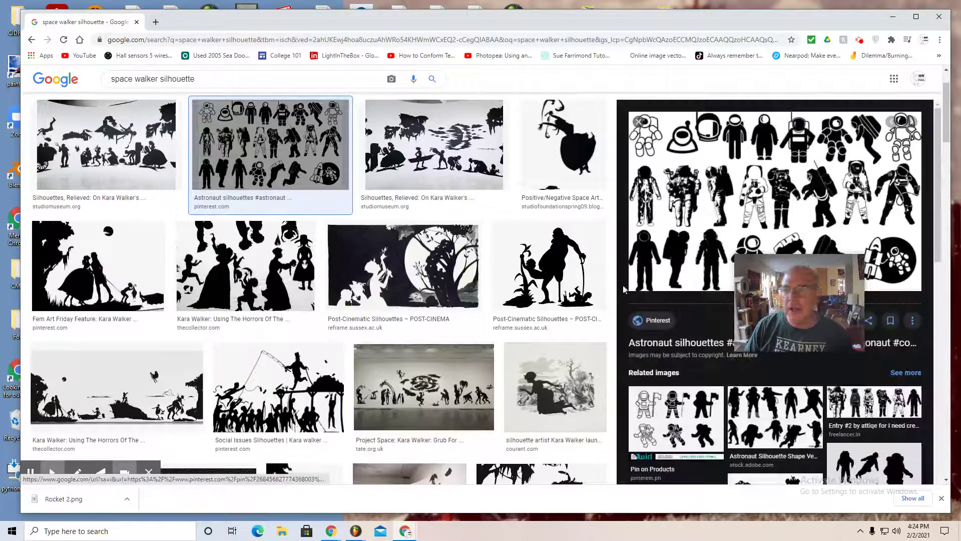
pyautogui.click(706, 224)
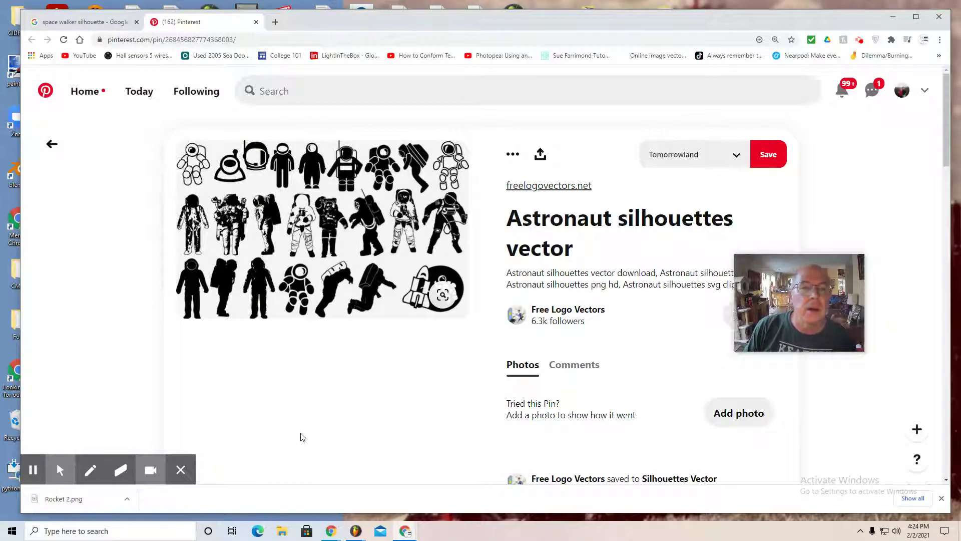
# Step: Follow the pin to its freelogovectors.net source page and open the astronaut silhouettes image at full size
pyautogui.click(451, 167)
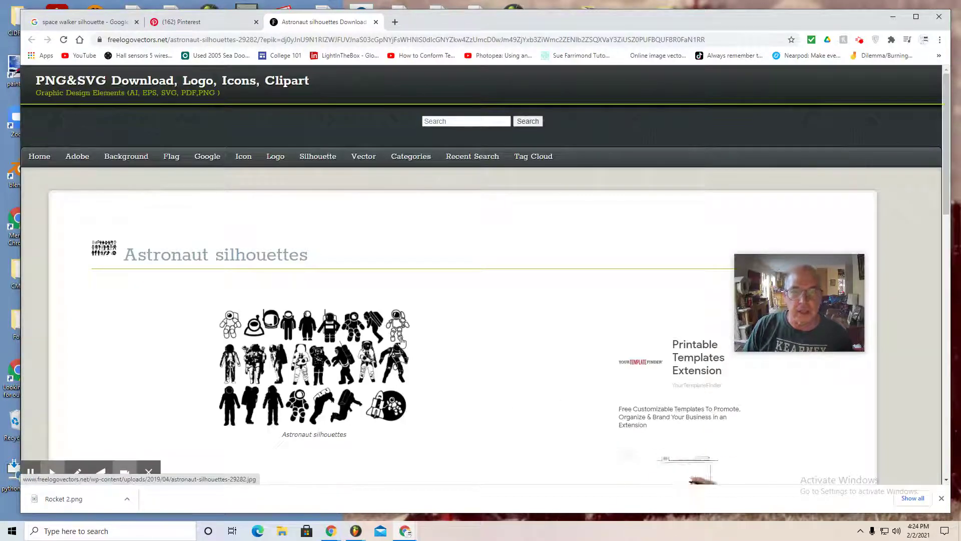
pyautogui.click(399, 326)
pyautogui.click(595, 172)
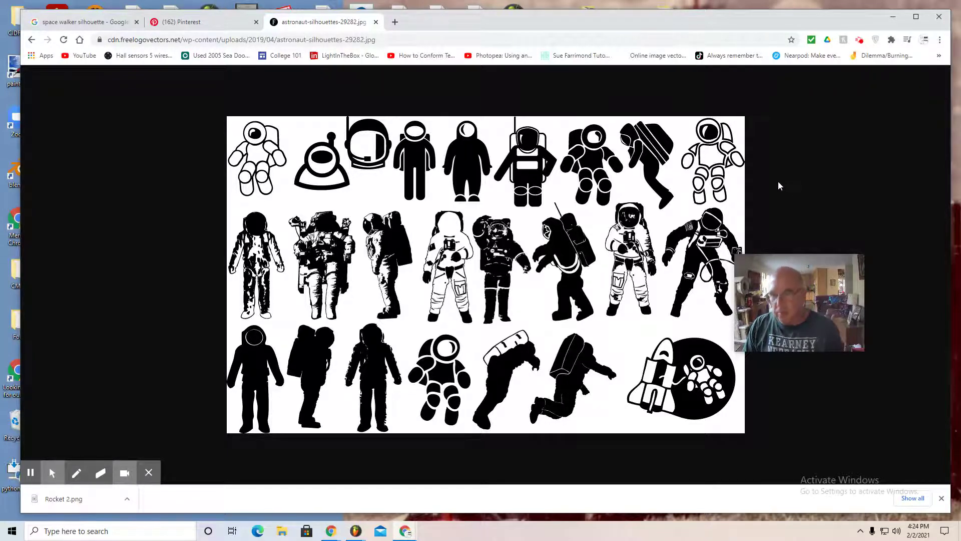
# Step: Save the astronaut sheet to the Downloads folder as a JPEG named "astronaut-silhouettes", without the number suffix
pyautogui.rightClick(714, 161)
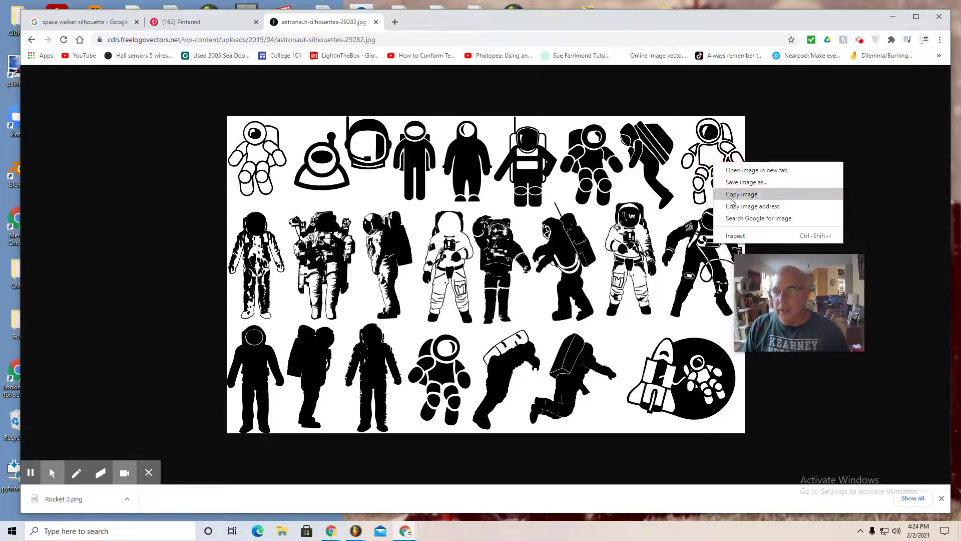
pyautogui.click(736, 185)
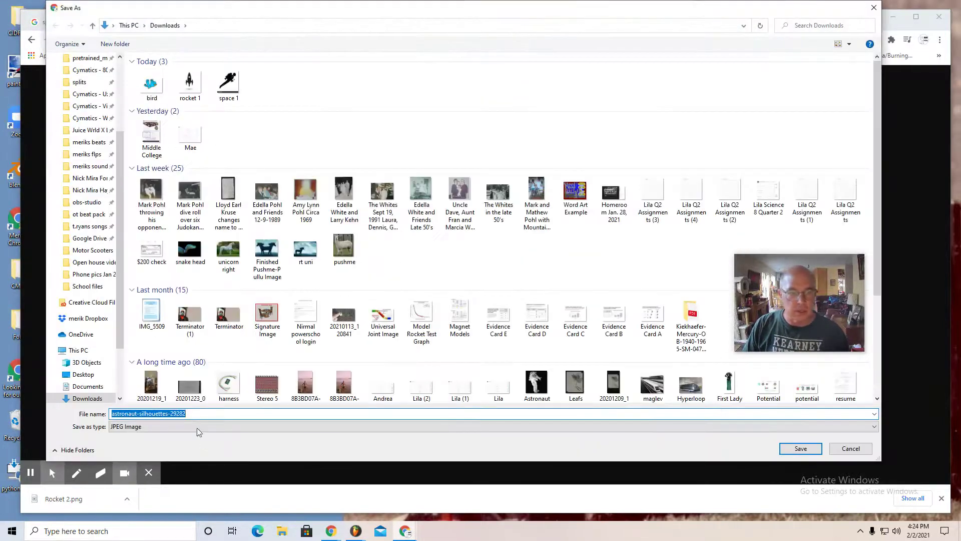
pyautogui.click(188, 413)
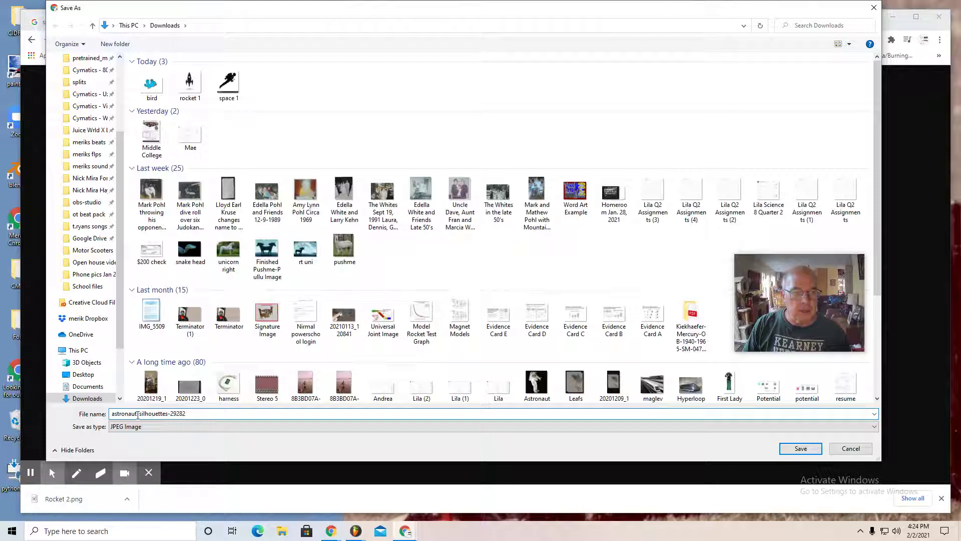
pyautogui.moveTo(169, 414); pyautogui.dragTo(208, 426)
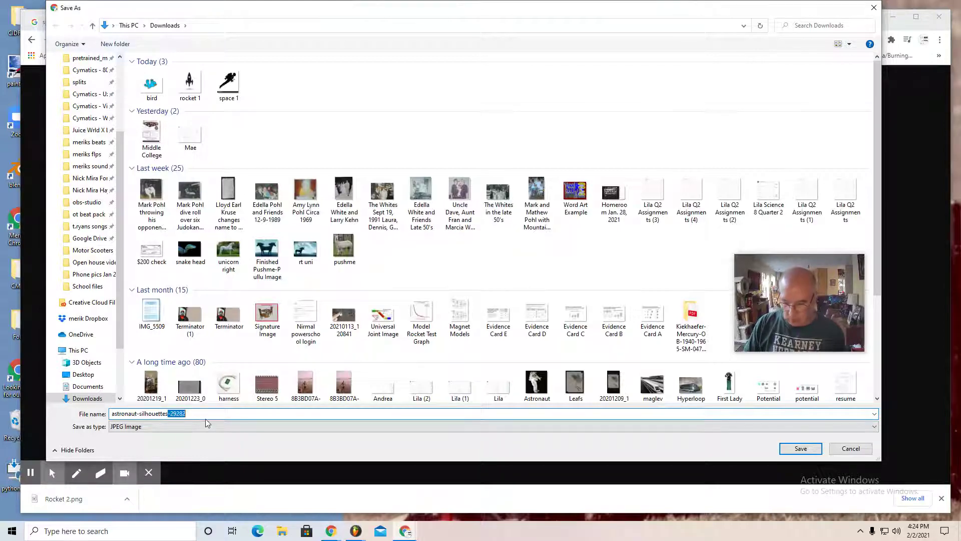
pyautogui.press('BackSpace')
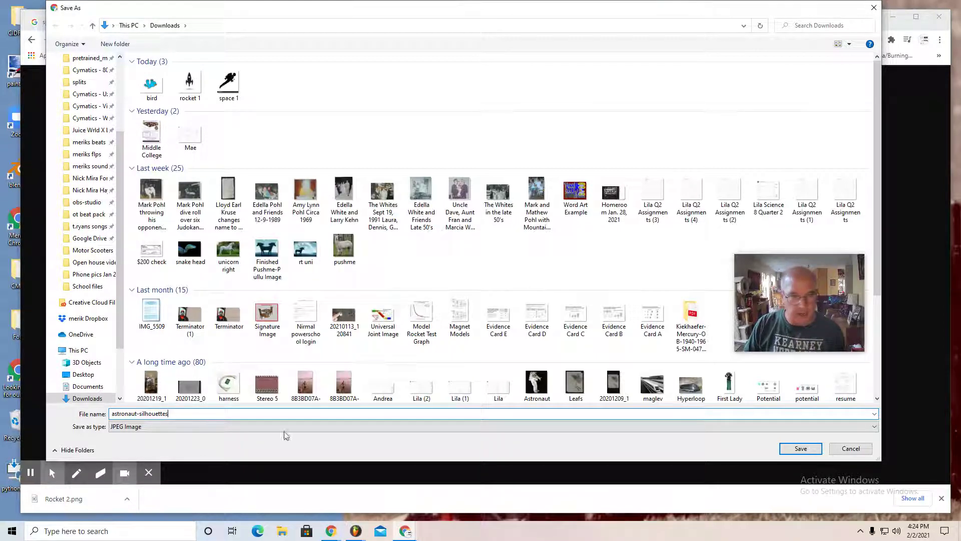
pyautogui.click(801, 448)
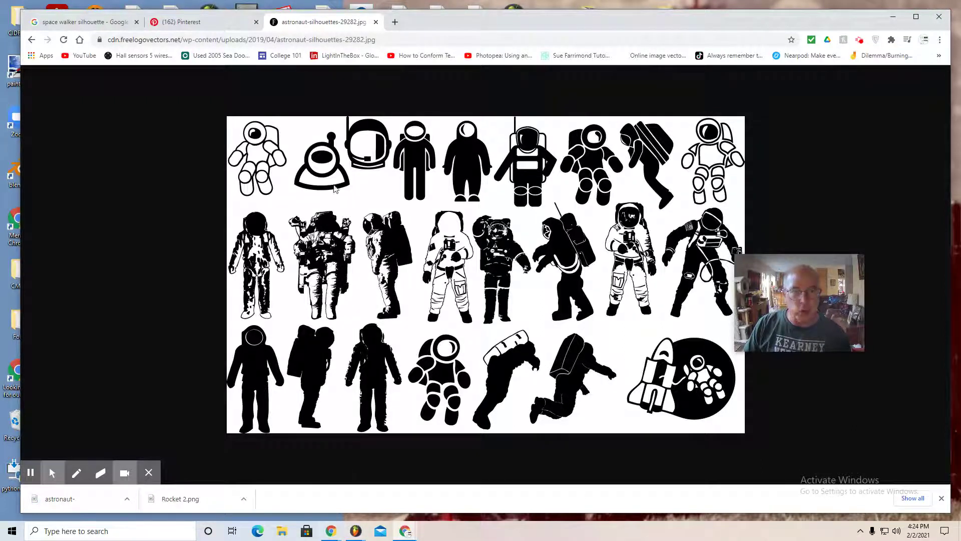
pyautogui.click(395, 22)
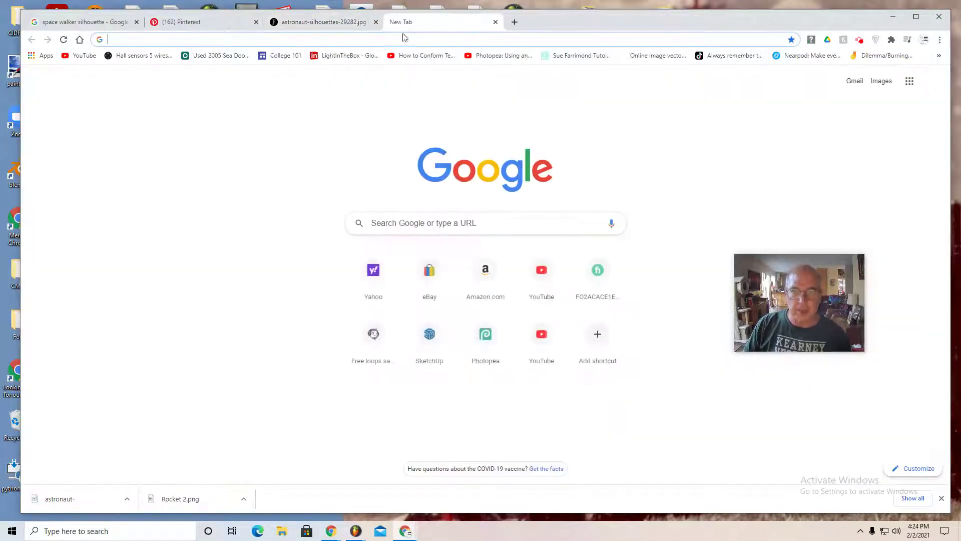
pyautogui.click(415, 223)
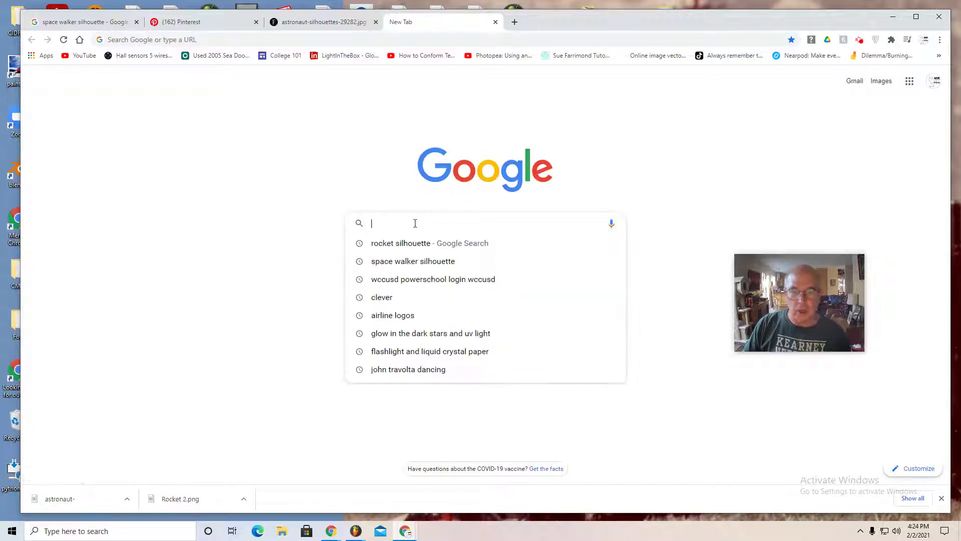
pyautogui.write('www')
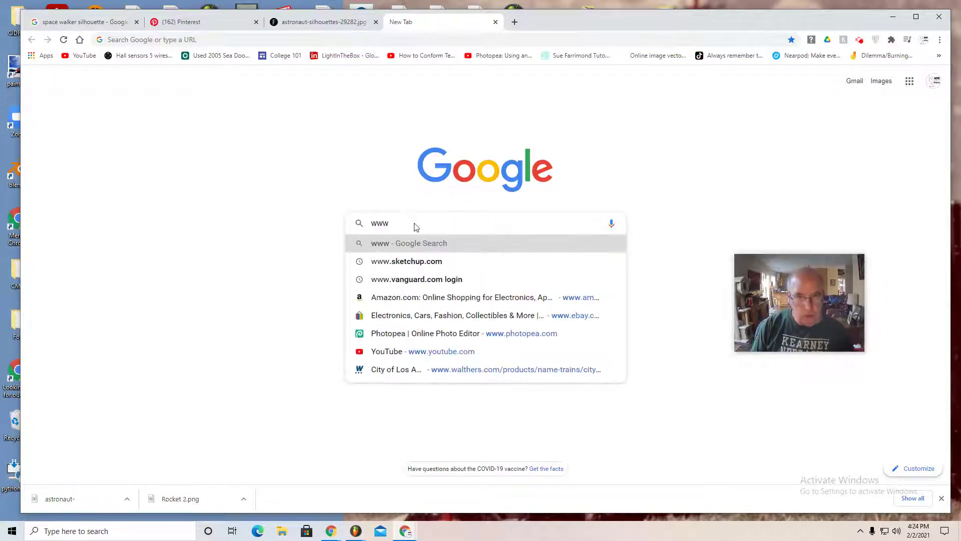
pyautogui.write('.p')
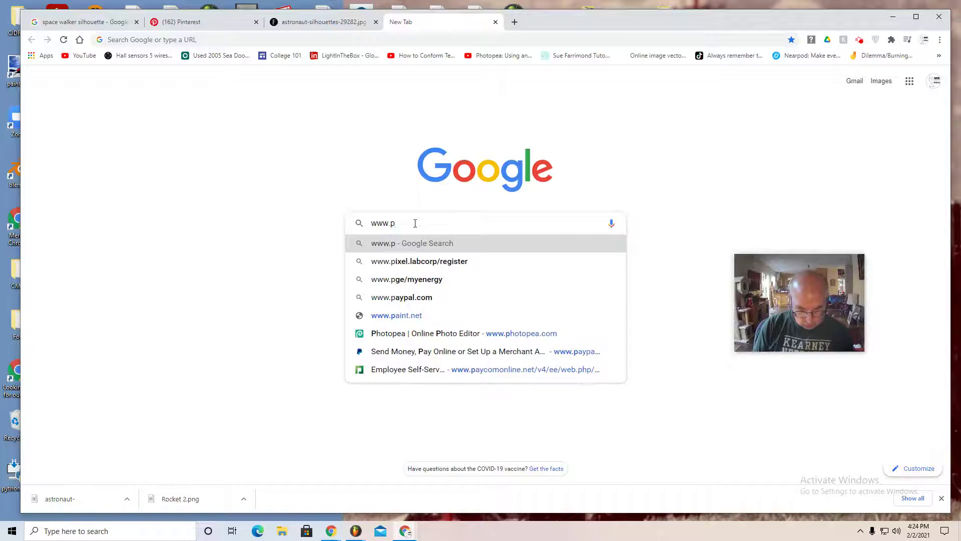
pyautogui.write('hotope')
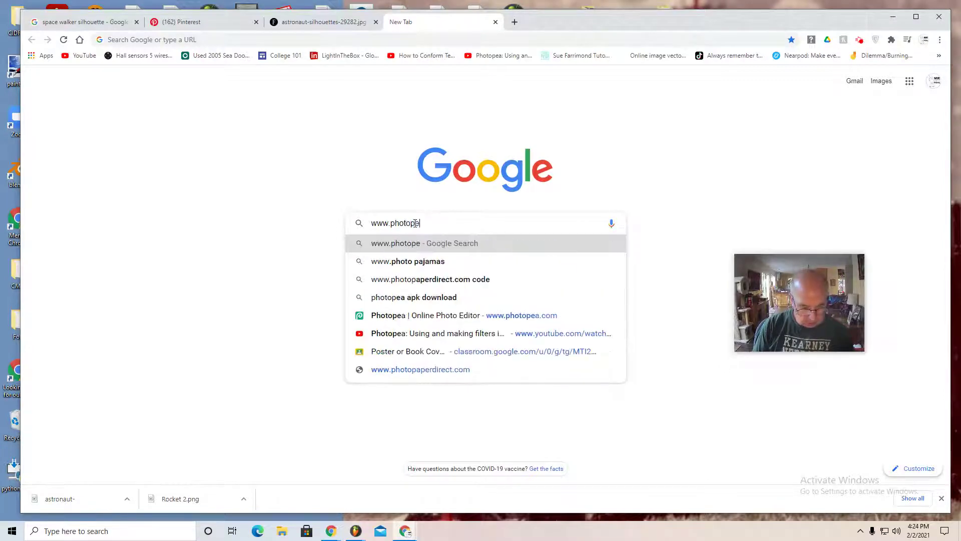
pyautogui.write('a')
pyautogui.press('Return')
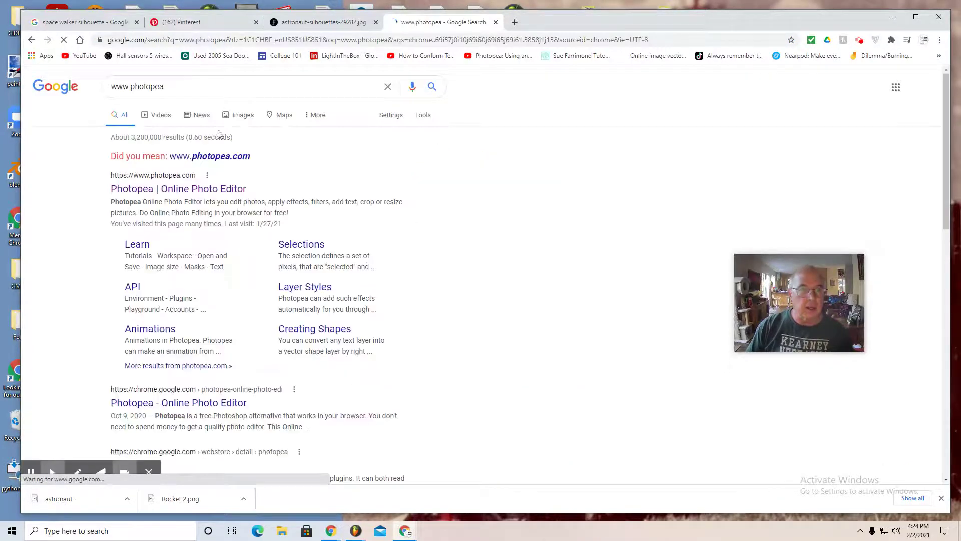
pyautogui.click(183, 189)
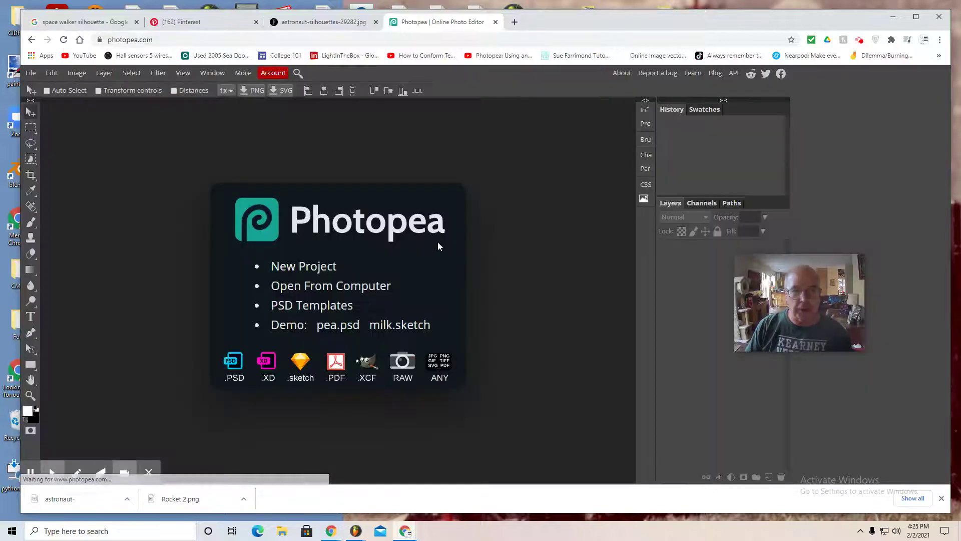
# Step: Start a new project and name it "Space Logo"
pyautogui.click(284, 266)
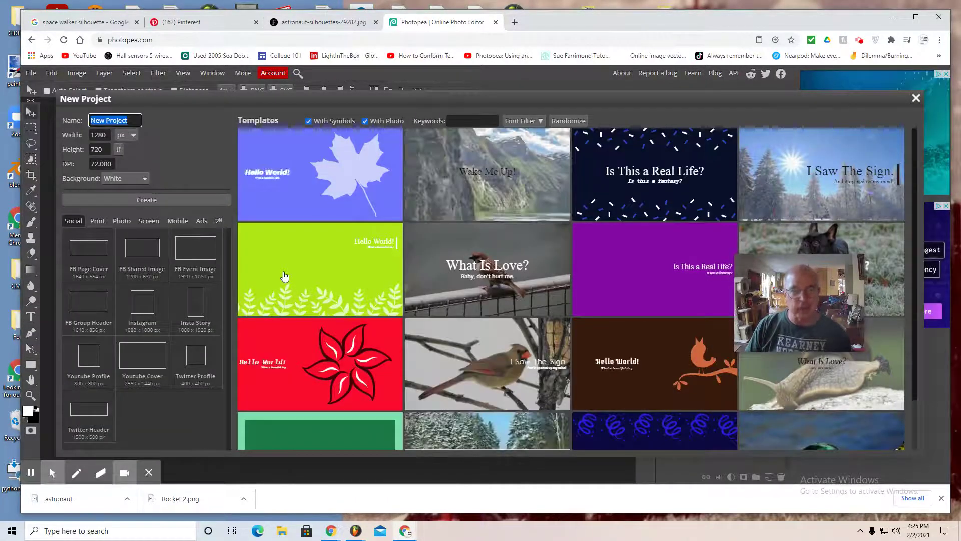
pyautogui.click(135, 120)
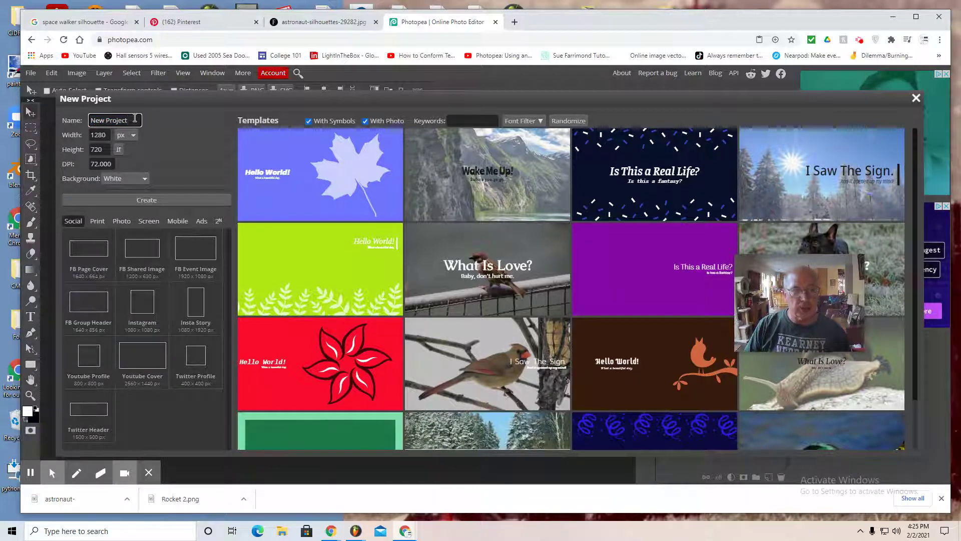
pyautogui.press('BackSpace')
pyautogui.press('BackSpace')
pyautogui.press('BackSpace')
pyautogui.press('BackSpace')
pyautogui.press('BackSpace')
pyautogui.press('BackSpace')
pyautogui.press('BackSpace')
pyautogui.press('BackSpace')
pyautogui.press('BackSpace')
pyautogui.press('BackSpace')
pyautogui.press('BackSpace')
pyautogui.write('N')
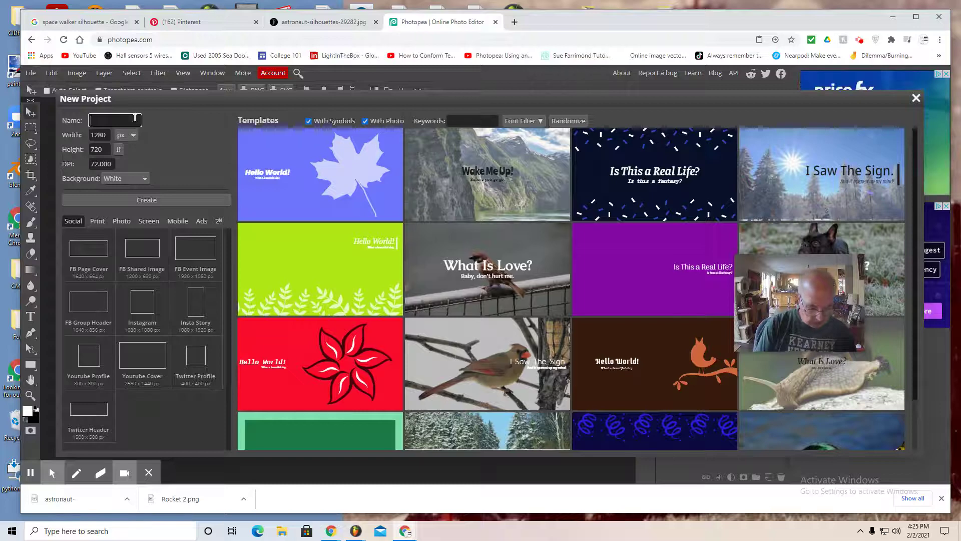
pyautogui.write('pace')
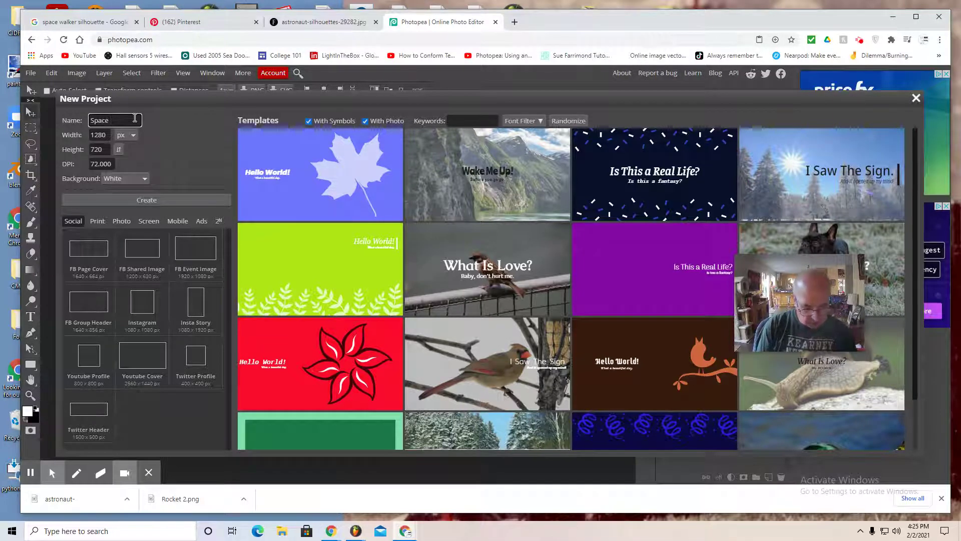
pyautogui.write(' Logo')
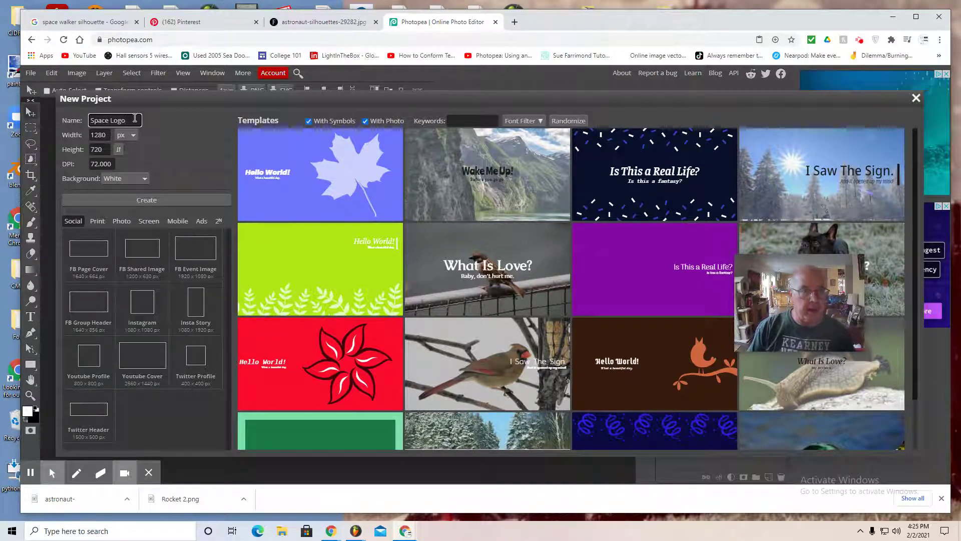
# Step: Set the project size to 8.5 in wide by 11 in high and create the document
pyautogui.click(132, 135)
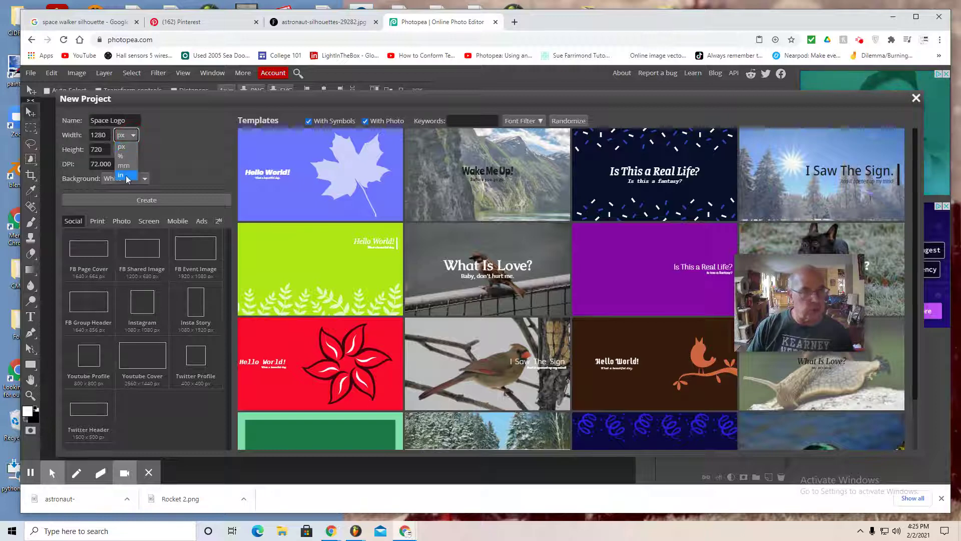
pyautogui.click(122, 156)
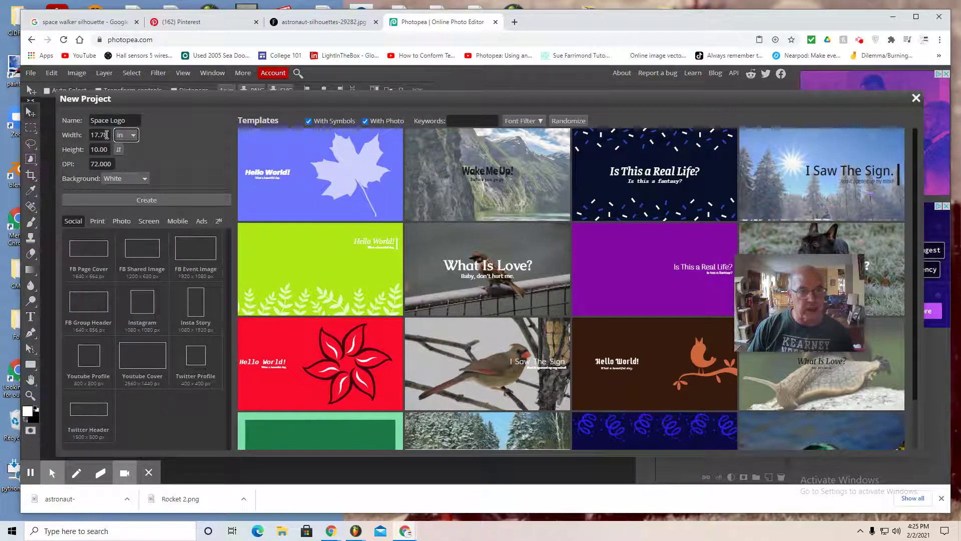
pyautogui.click(107, 135)
pyautogui.moveTo(107, 134); pyautogui.dragTo(82, 135)
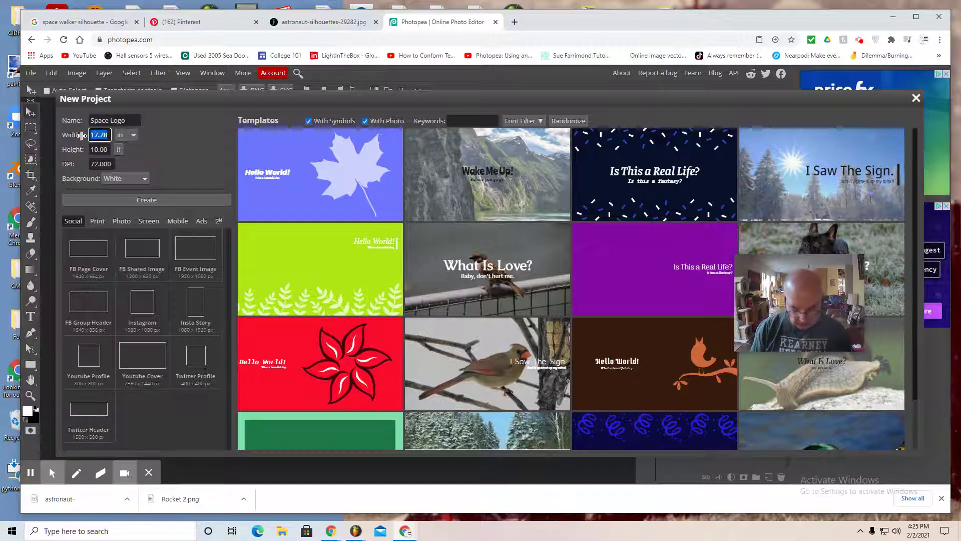
pyautogui.write('8.')
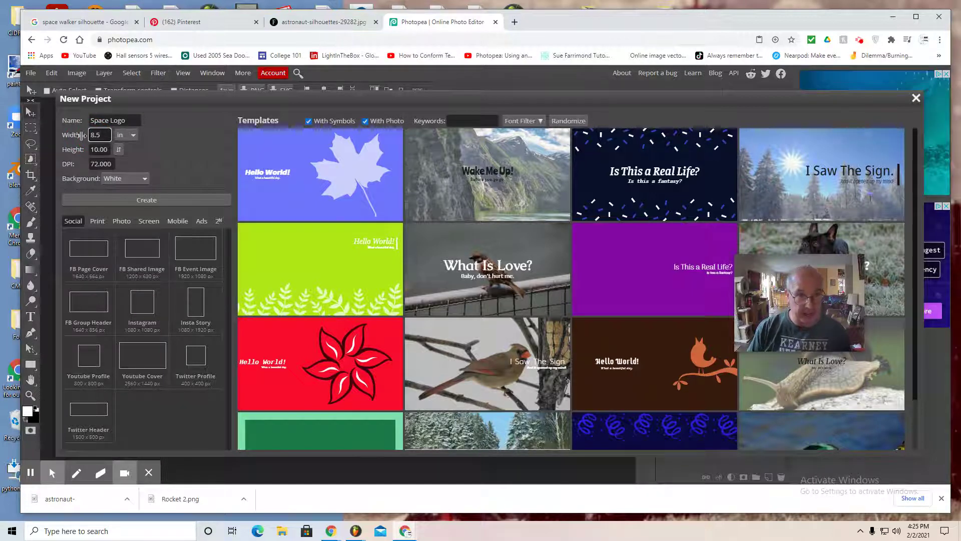
pyautogui.write('5')
pyautogui.click(107, 148)
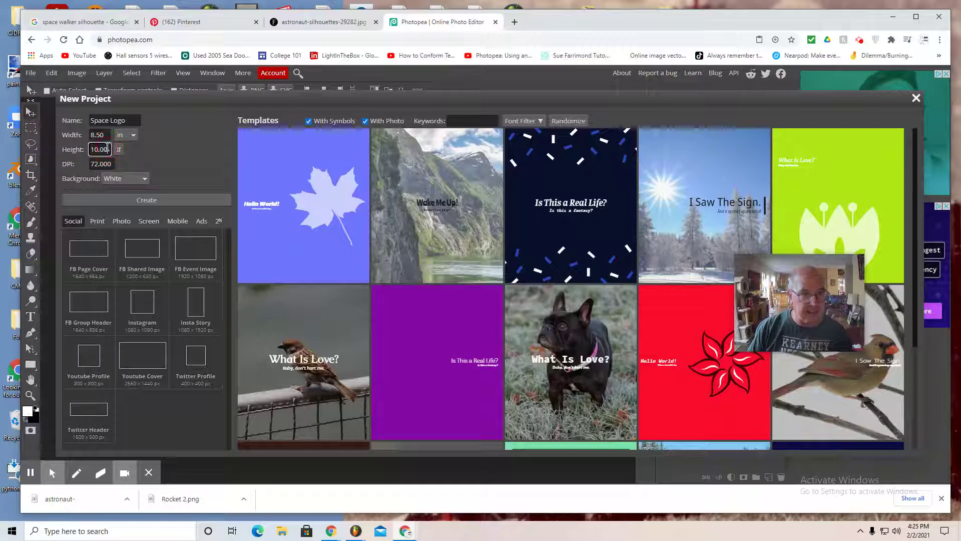
pyautogui.doubleClick(106, 148)
pyautogui.write('11')
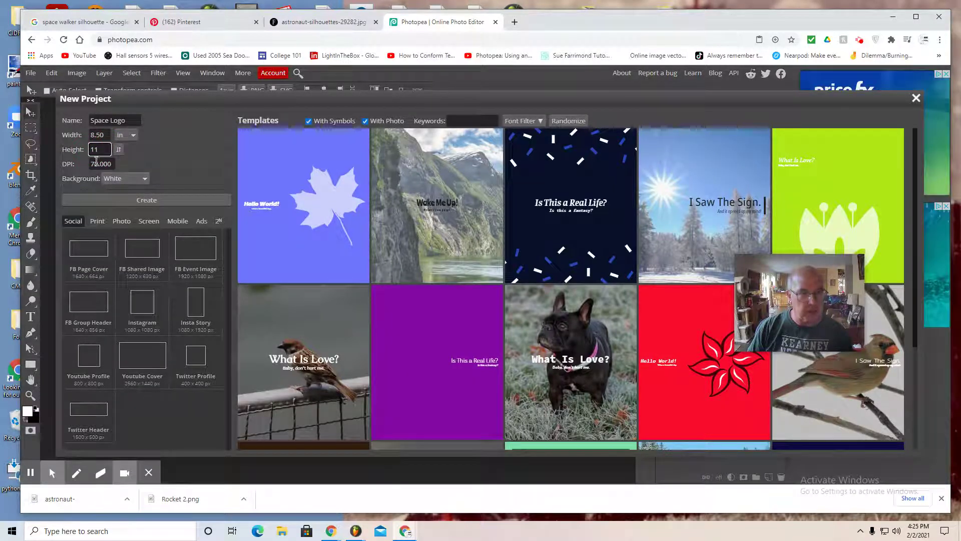
pyautogui.click(142, 200)
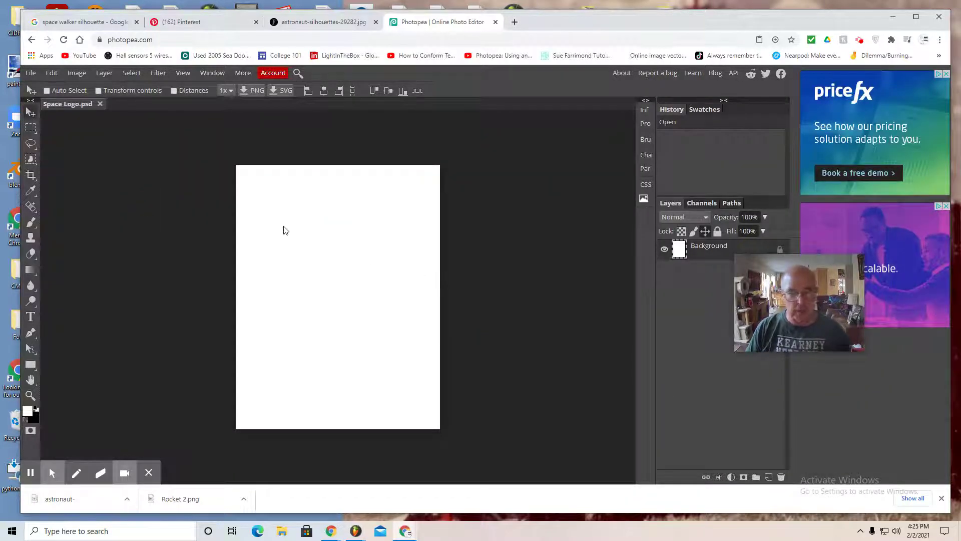
# Step: Open the "astronaut-silhouettes" image from the Downloads folder
pyautogui.click(31, 73)
pyautogui.click(46, 100)
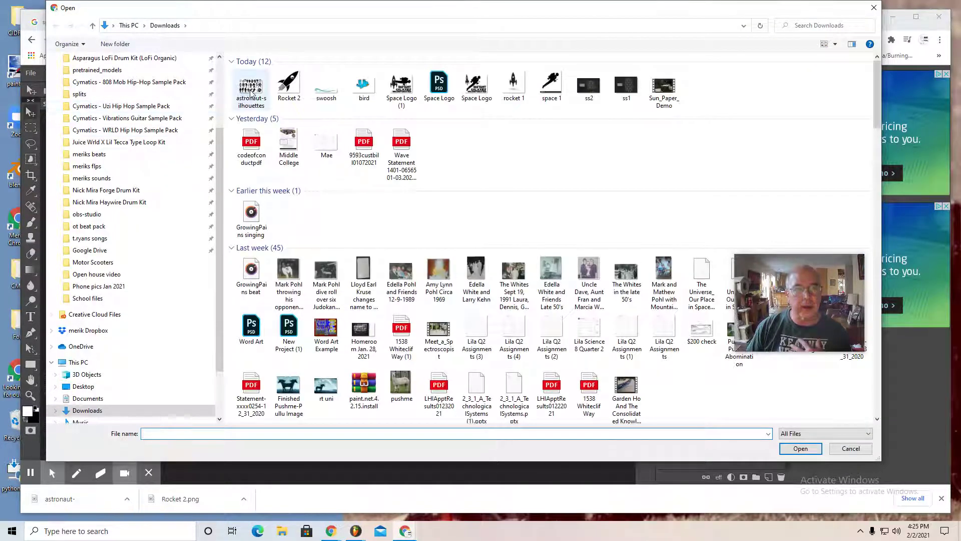
pyautogui.click(251, 90)
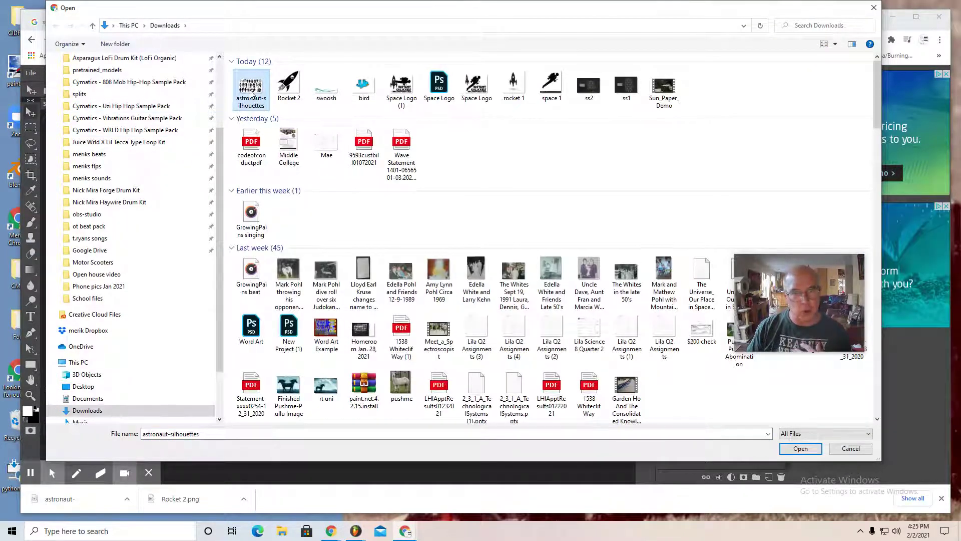
pyautogui.click(800, 449)
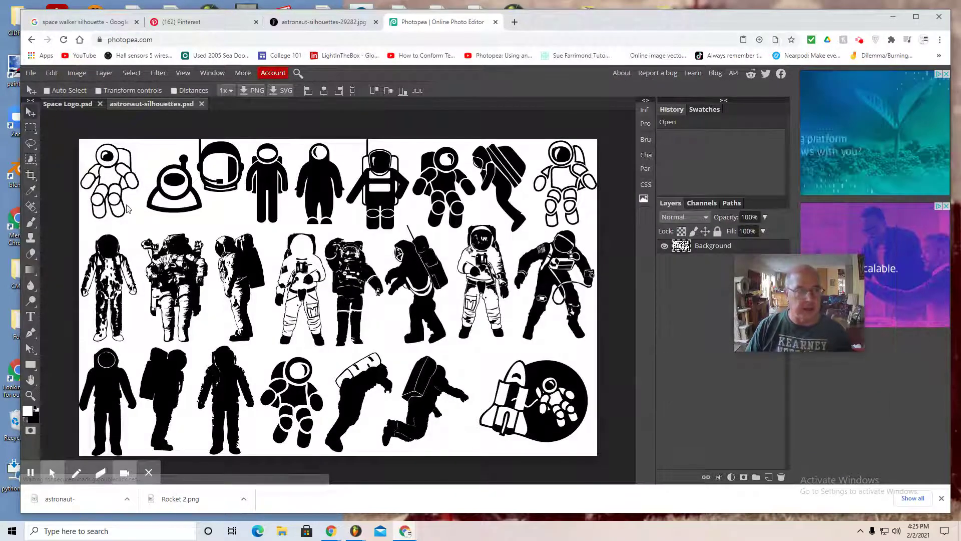
# Step: Select the outlined astronaut in the sheet's upper-right corner with a rectangular selection and copy it
pyautogui.click(30, 130)
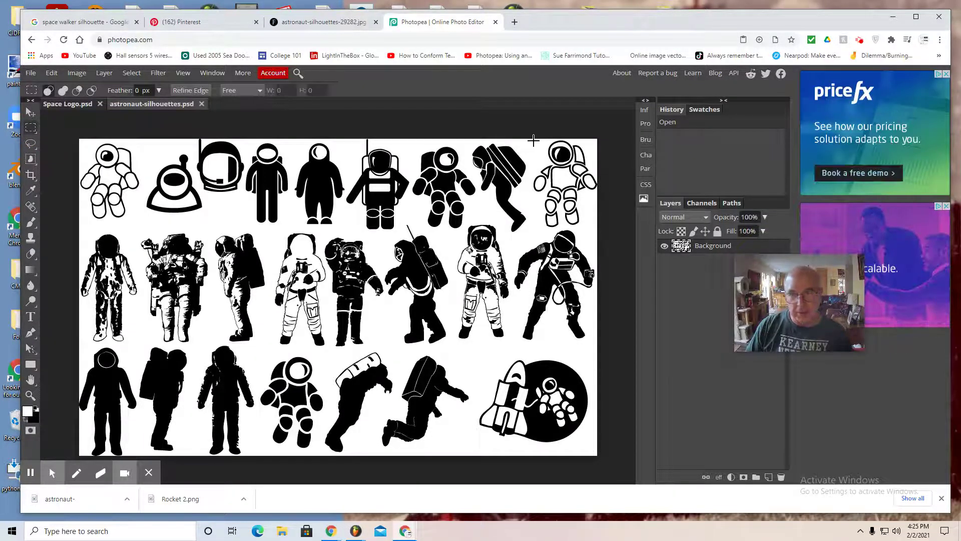
pyautogui.moveTo(532, 139); pyautogui.dragTo(595, 229)
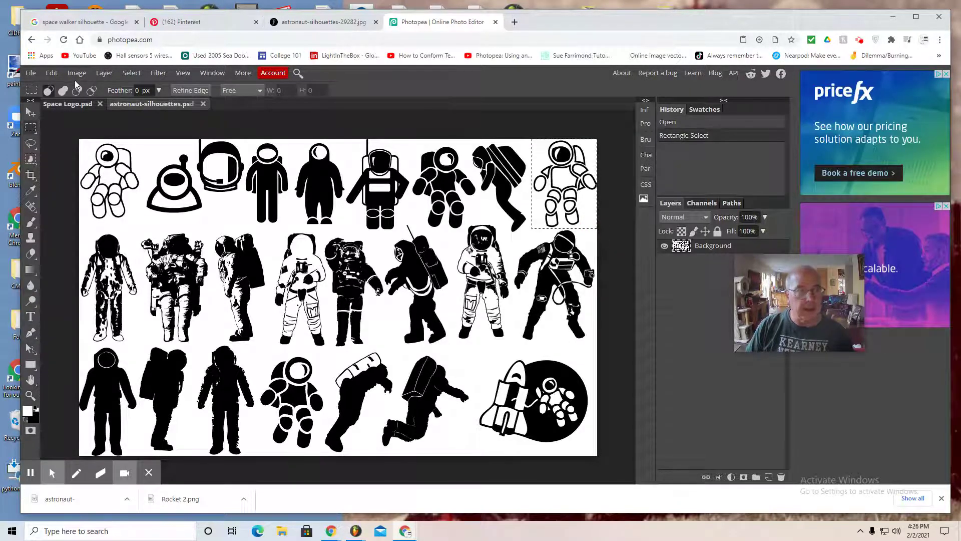
pyautogui.click(52, 73)
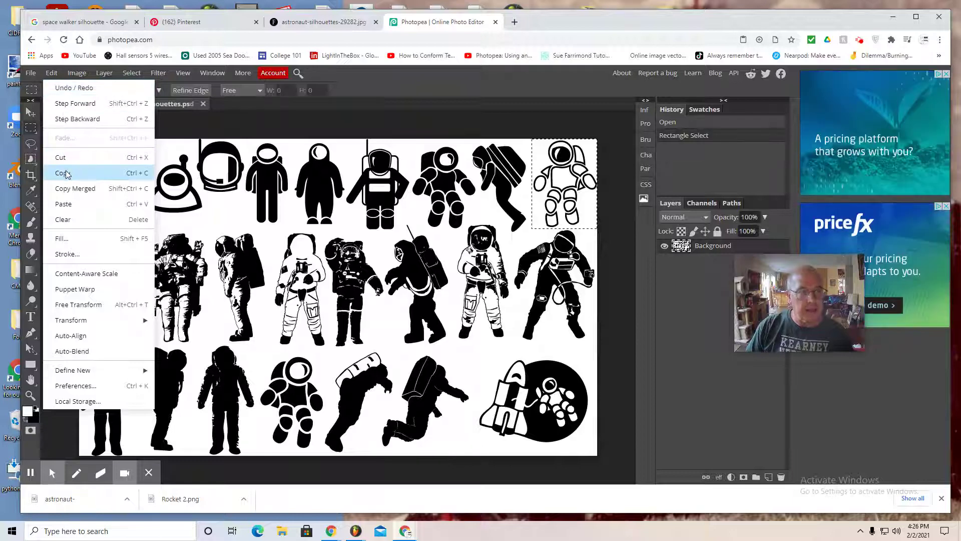
pyautogui.click(62, 173)
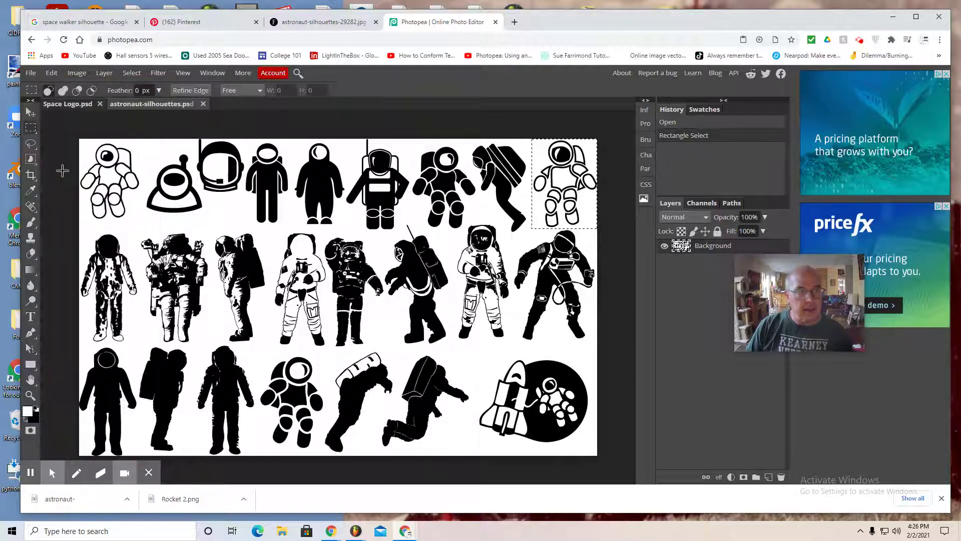
# Step: Paste the astronaut into the Space Logo document and move it to the page's upper-left corner
pyautogui.click(53, 107)
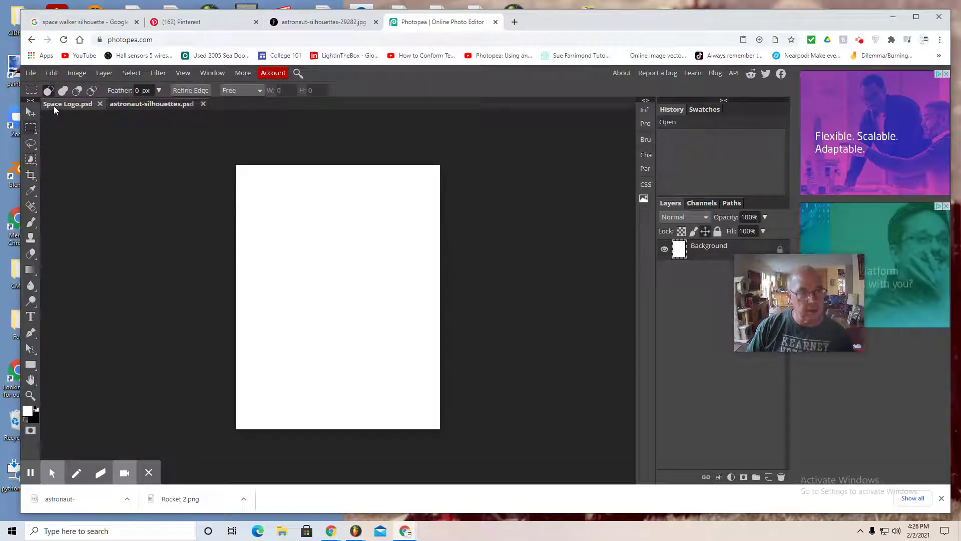
pyautogui.click(51, 73)
pyautogui.click(64, 204)
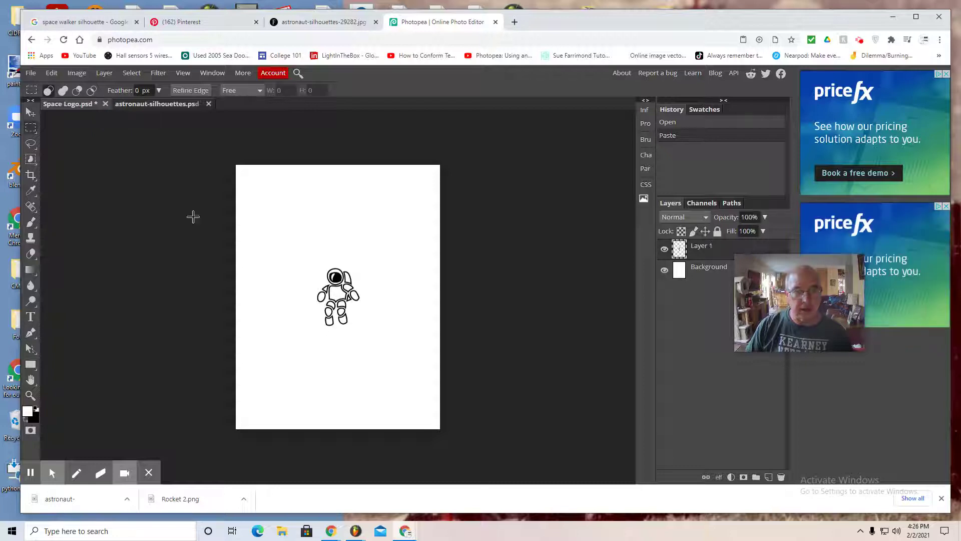
pyautogui.click(31, 113)
pyautogui.moveTo(348, 297); pyautogui.dragTo(281, 210)
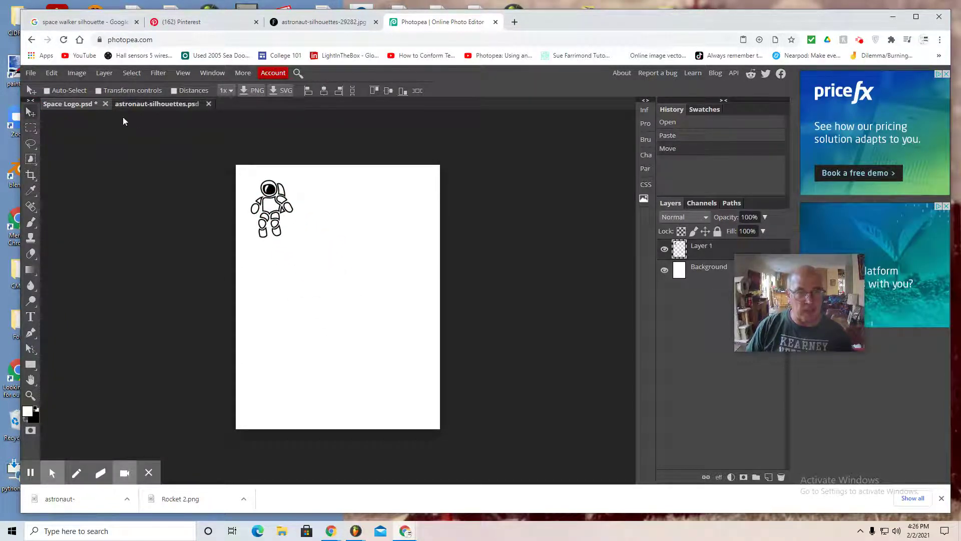
# Step: Open the "Rocket 2" image from the Downloads folder
pyautogui.click(28, 74)
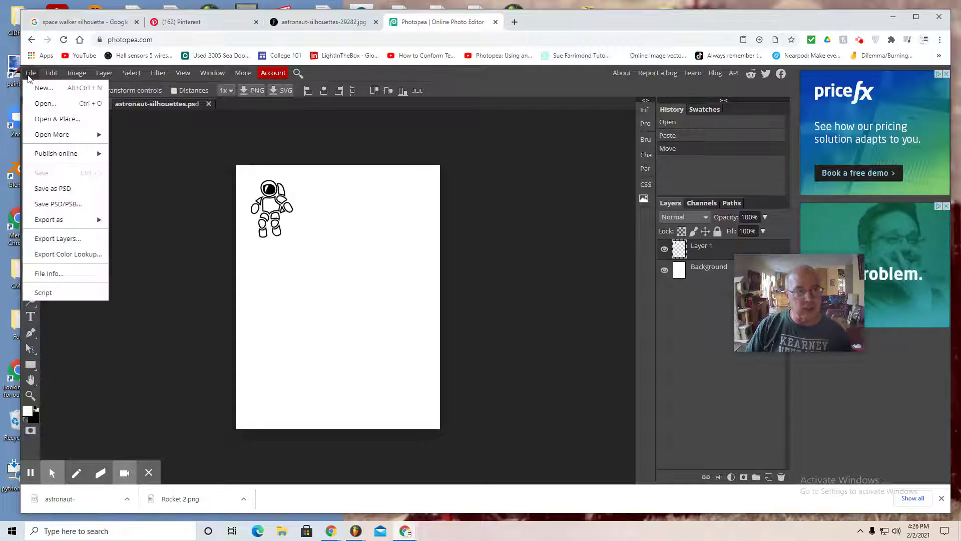
pyautogui.click(43, 101)
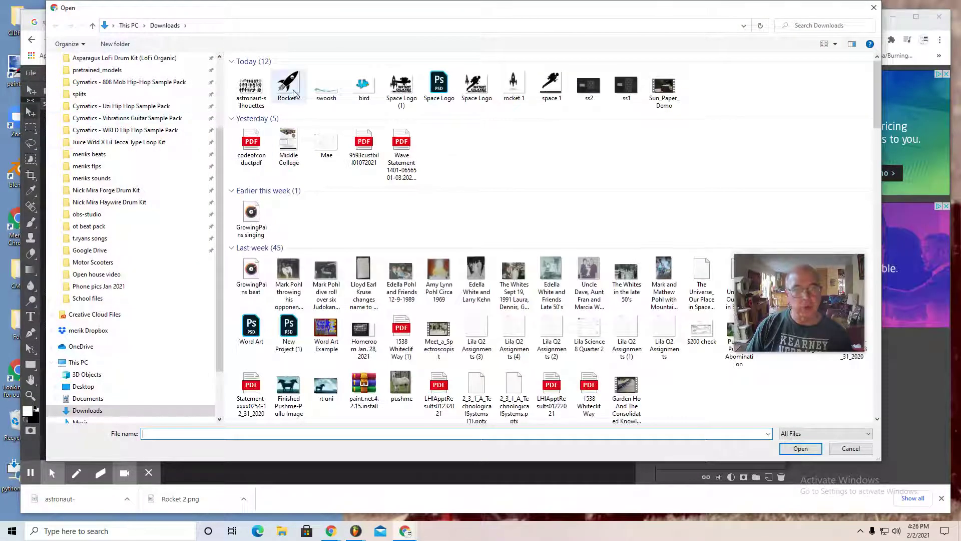
pyautogui.click(800, 449)
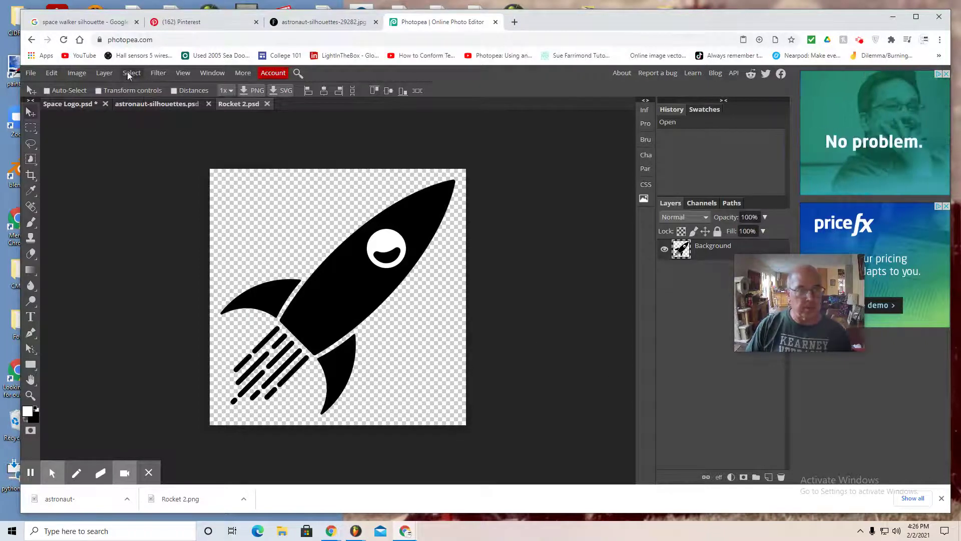
# Step: Copy the entire Rocket 2 image and paste it into the Space Logo document
pyautogui.click(128, 73)
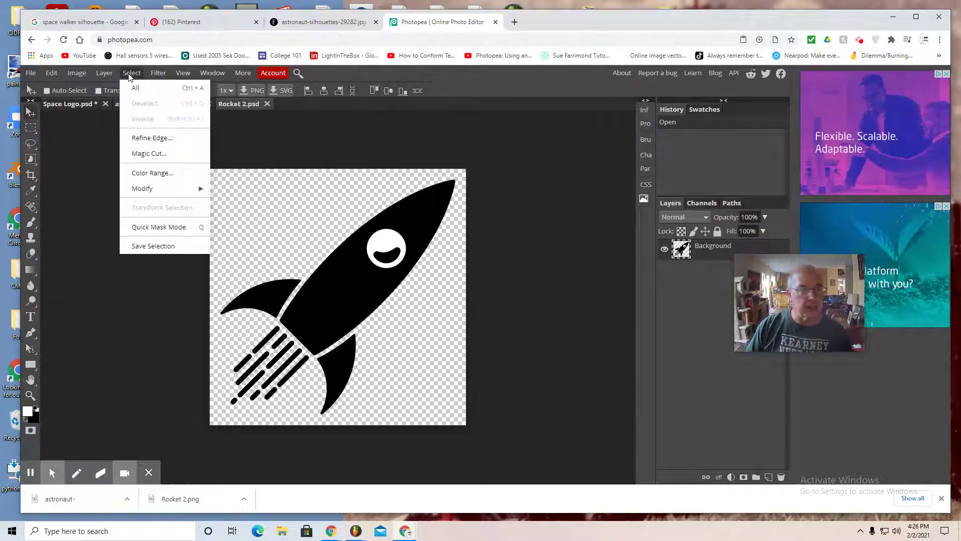
pyautogui.click(136, 88)
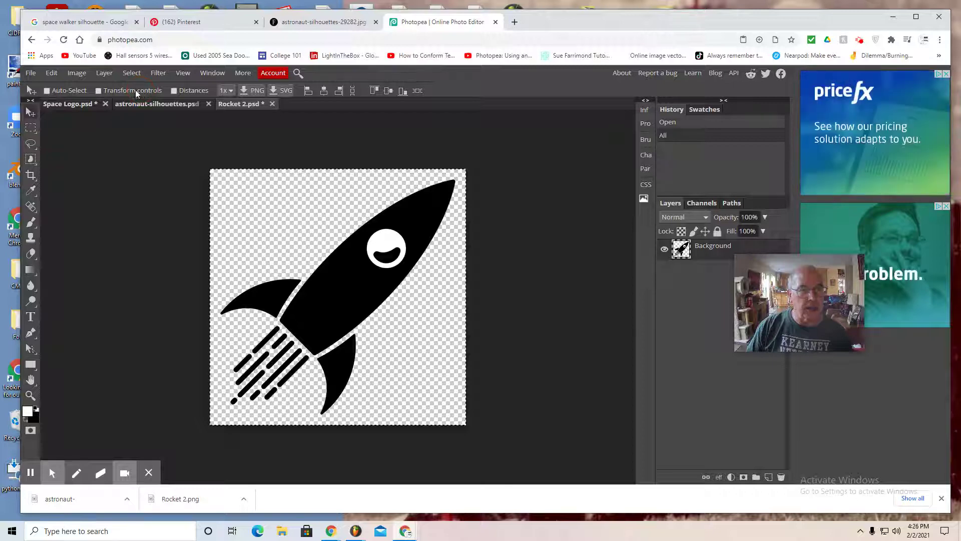
pyautogui.click(52, 73)
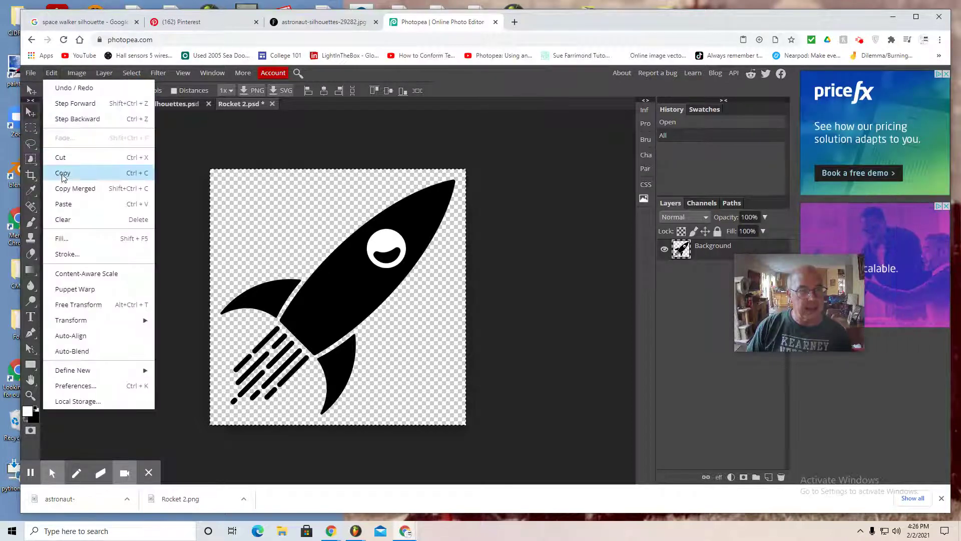
pyautogui.click(61, 178)
pyautogui.click(59, 106)
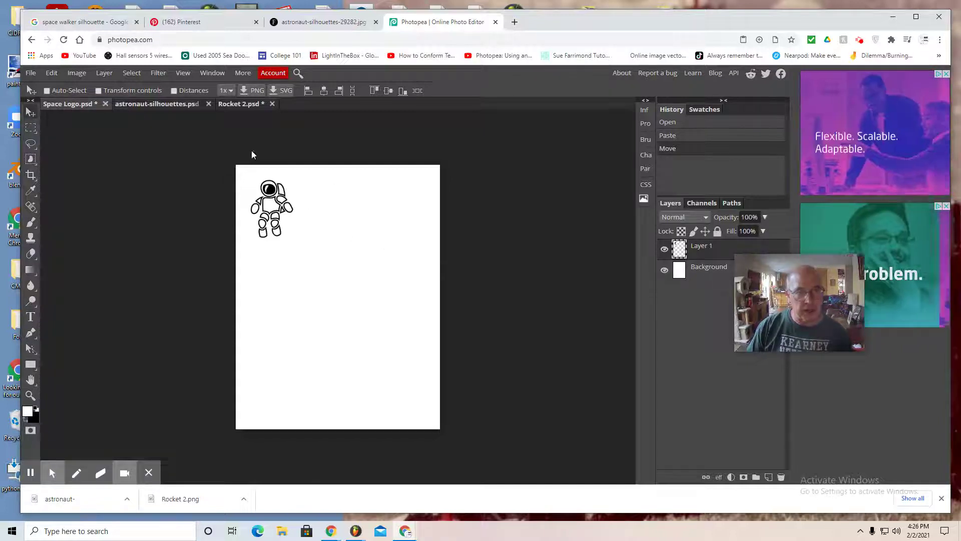
pyautogui.click(50, 73)
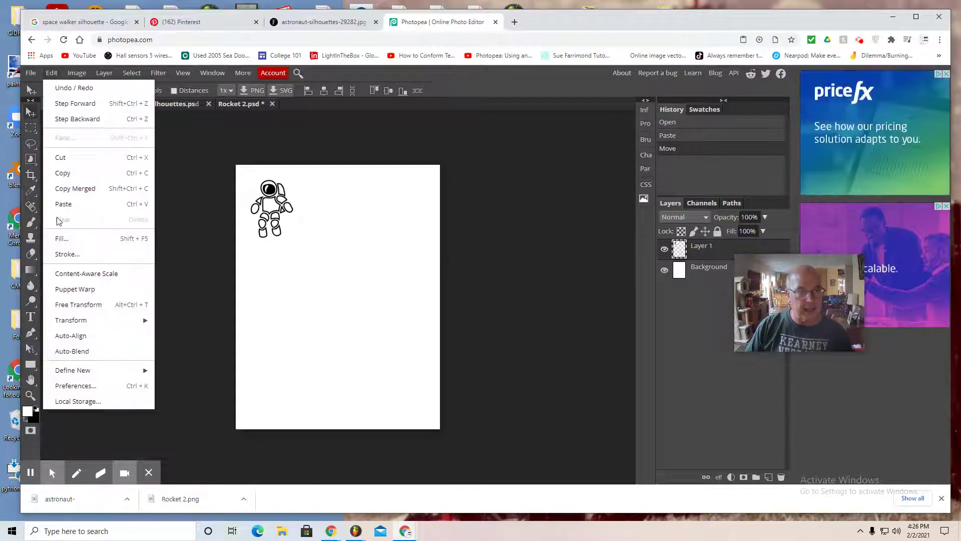
pyautogui.click(65, 203)
pyautogui.moveTo(816, 275)
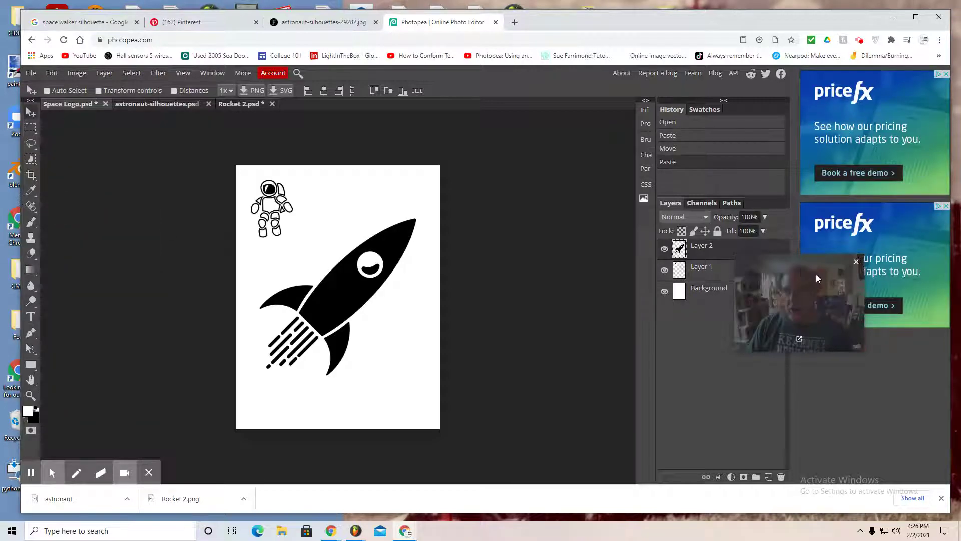
pyautogui.moveTo(814, 266); pyautogui.dragTo(834, 353)
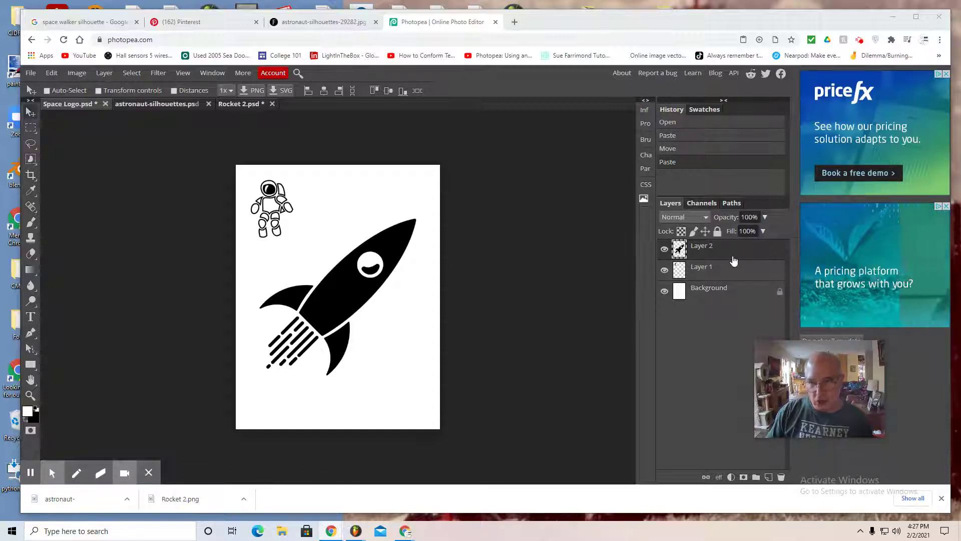
# Step: Scale the rocket to about 31% width and 46% height and move it over the astronaut's lower body
pyautogui.click(51, 74)
pyautogui.click(78, 323)
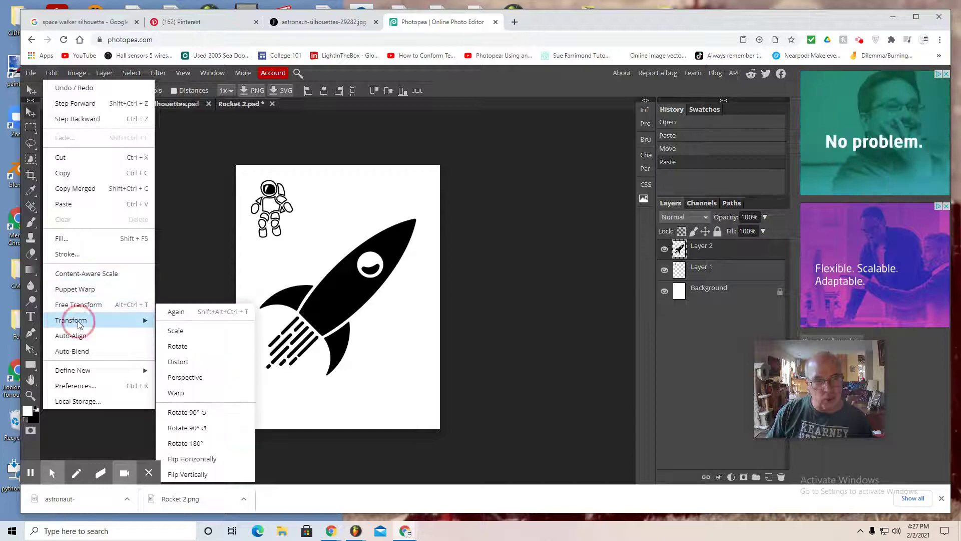
pyautogui.click(175, 330)
pyautogui.moveTo(416, 376); pyautogui.dragTo(308, 290)
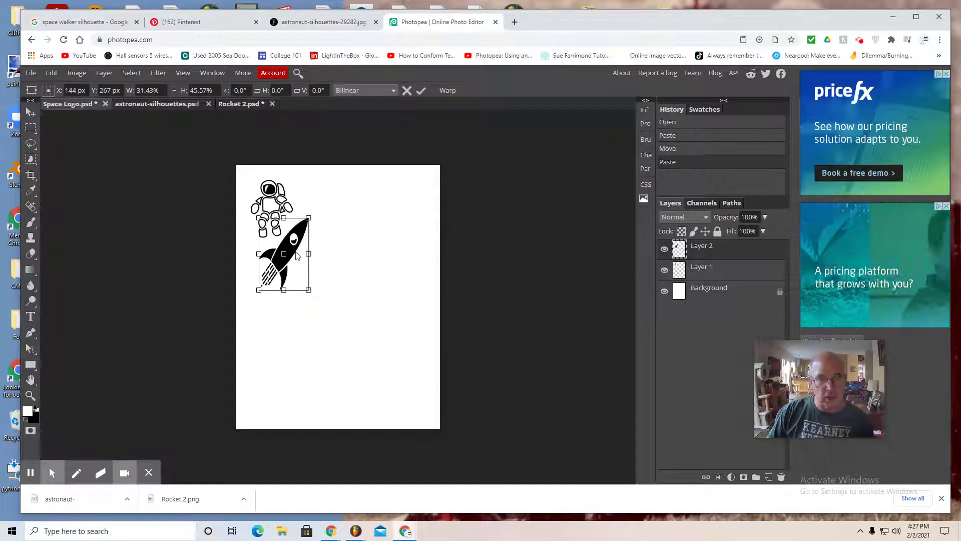
pyautogui.moveTo(295, 254)
pyautogui.mouseDown()
pyautogui.moveTo(294, 216)
pyautogui.moveTo(314, 209)
pyautogui.moveTo(293, 237)
pyautogui.mouseUp()
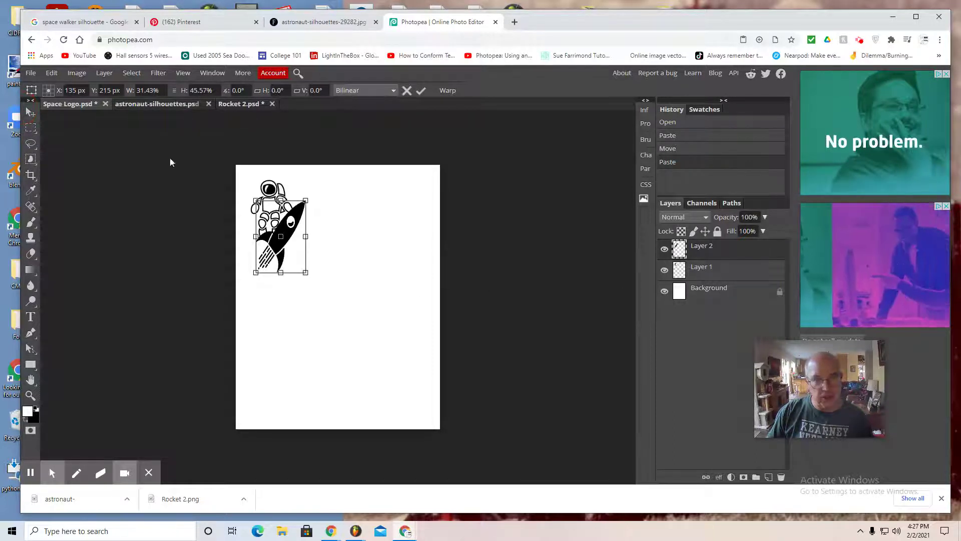
pyautogui.click(31, 111)
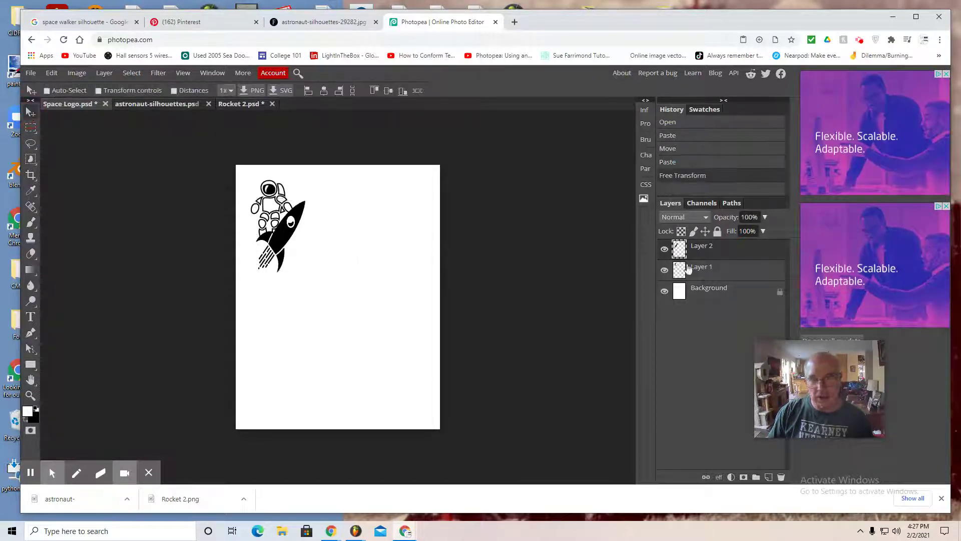
# Step: Try the rocket layer beneath the astronaut layer, and return it to the top of the layer stack
pyautogui.moveTo(726, 254); pyautogui.dragTo(727, 290)
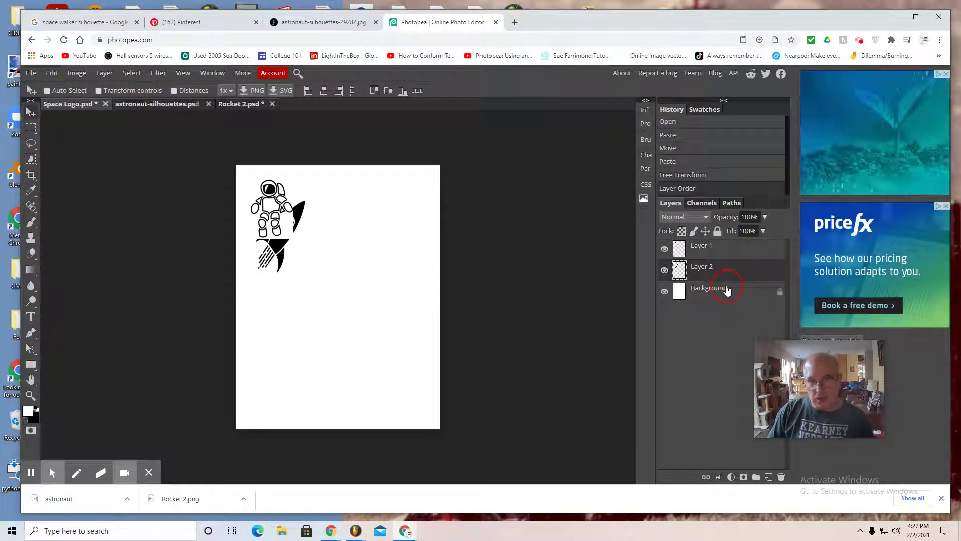
pyautogui.click(680, 272)
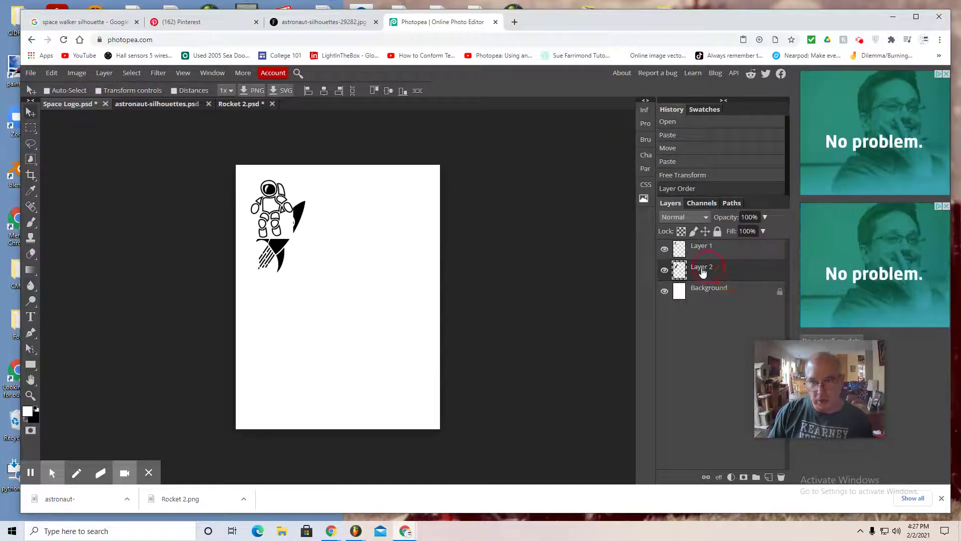
pyautogui.click(679, 270)
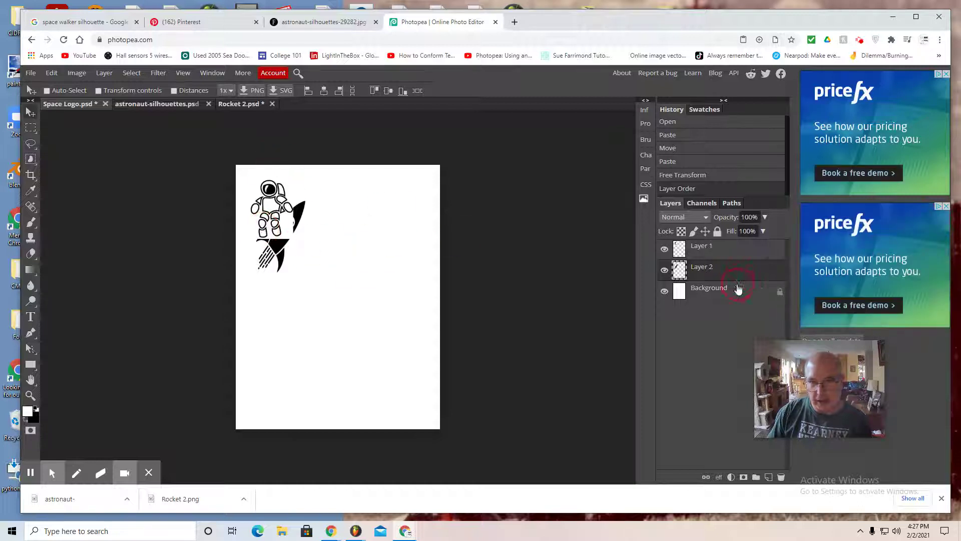
pyautogui.moveTo(734, 257); pyautogui.dragTo(734, 241)
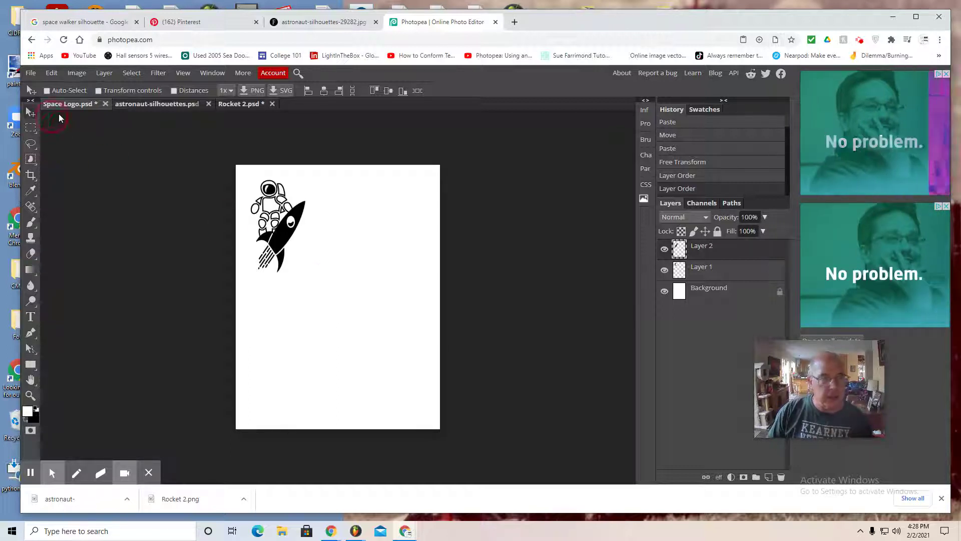
# Step: Start a text layer just beside the rocket's nose, with the size at 93 px and the Lilita One font
pyautogui.click(30, 318)
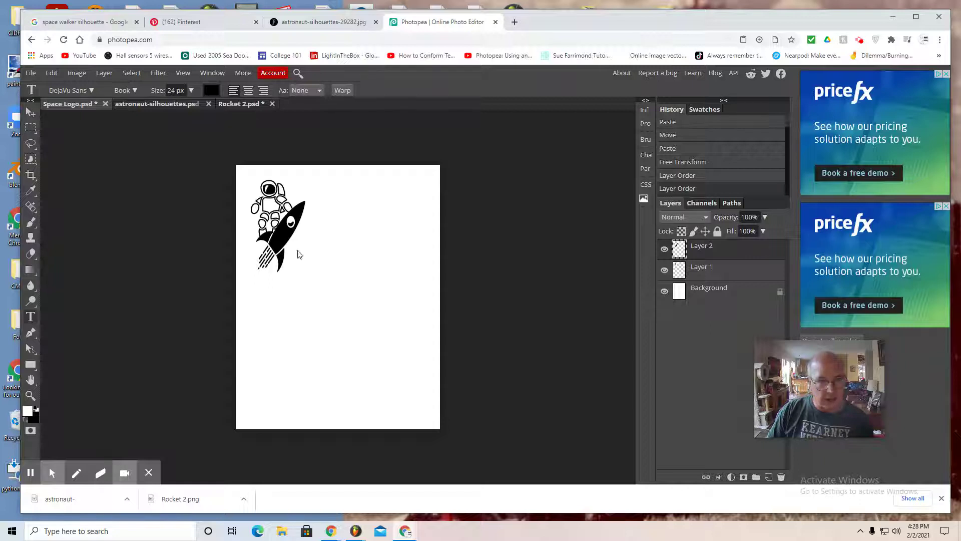
pyautogui.click(308, 230)
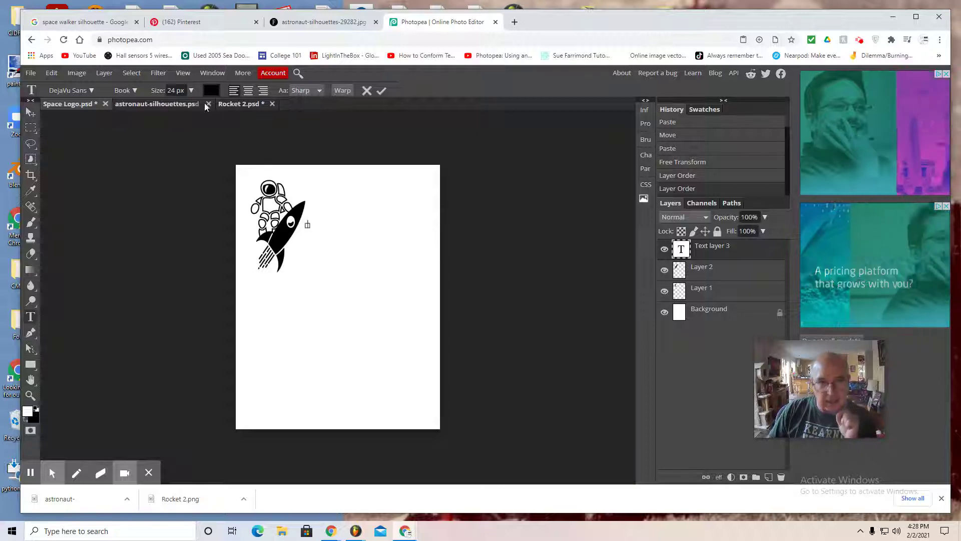
pyautogui.click(191, 91)
pyautogui.moveTo(169, 110); pyautogui.dragTo(187, 109)
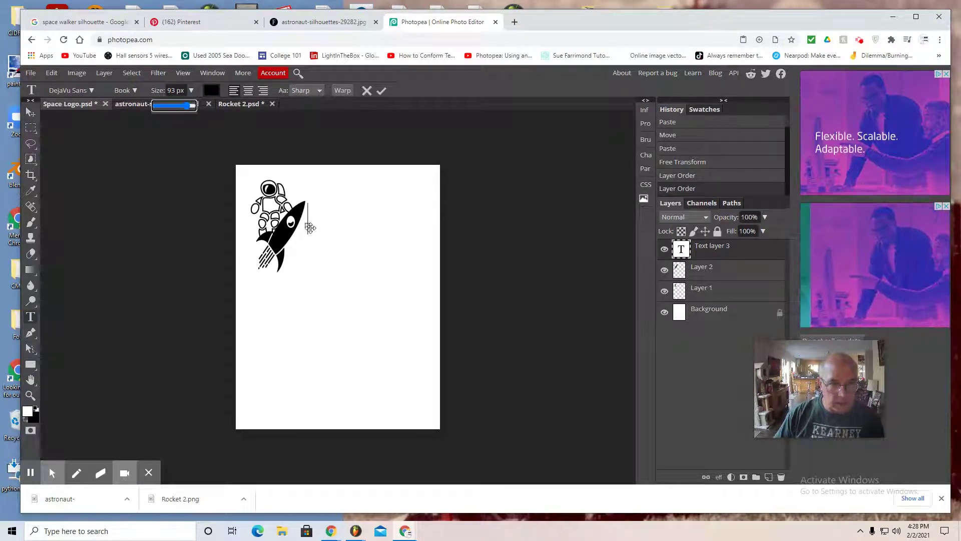
pyautogui.click(90, 91)
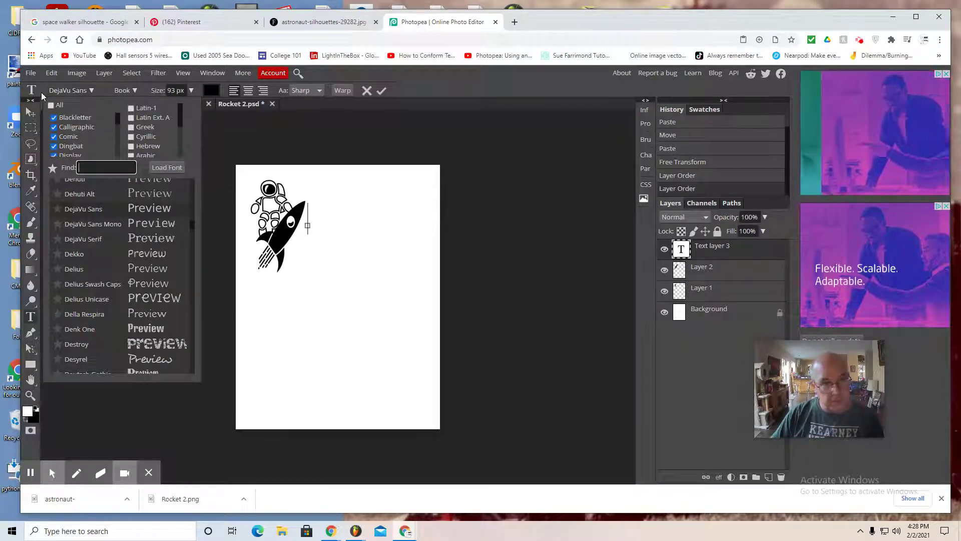
pyautogui.moveTo(193, 227); pyautogui.dragTo(191, 278)
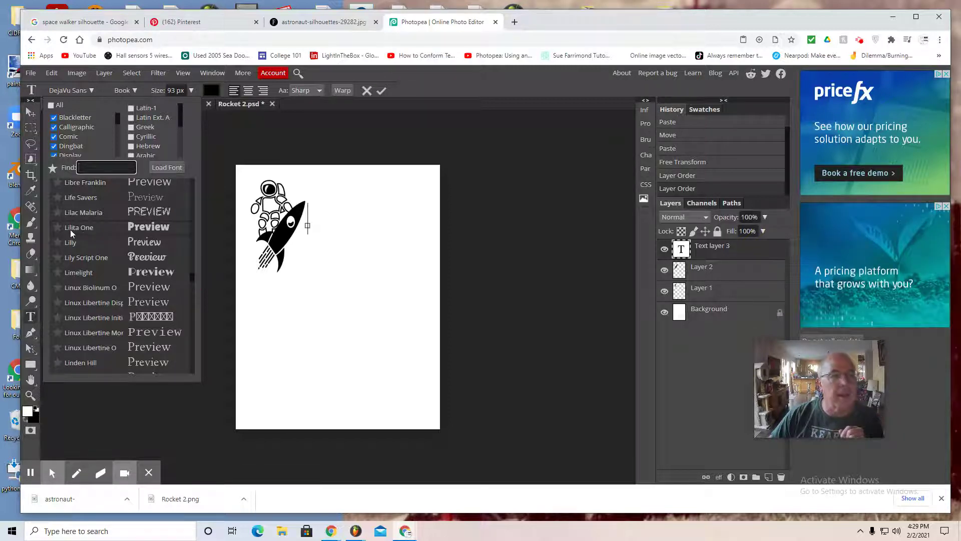
pyautogui.click(136, 227)
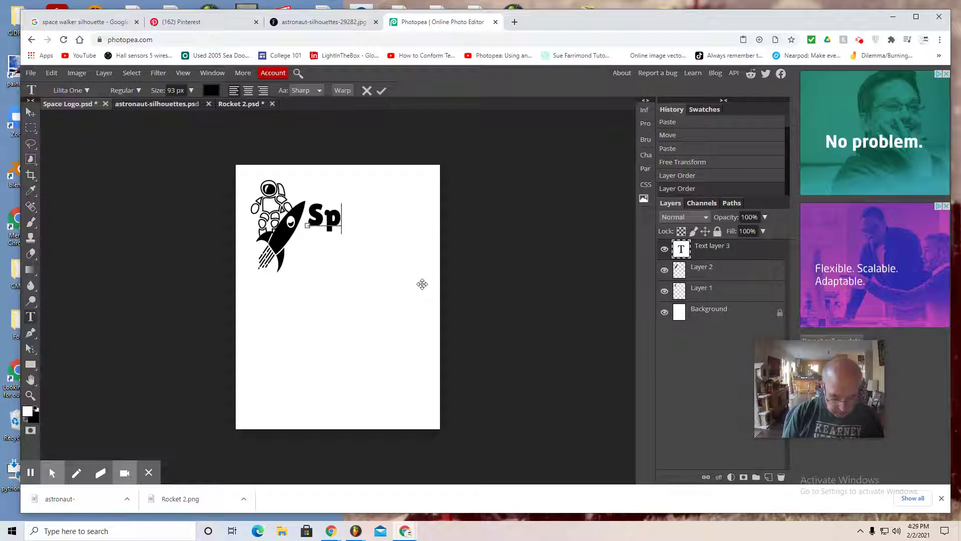
# Step: Enter "Space" as the text beside the rocket and commit the text layer
pyautogui.write('ce')
pyautogui.press('BackSpace')
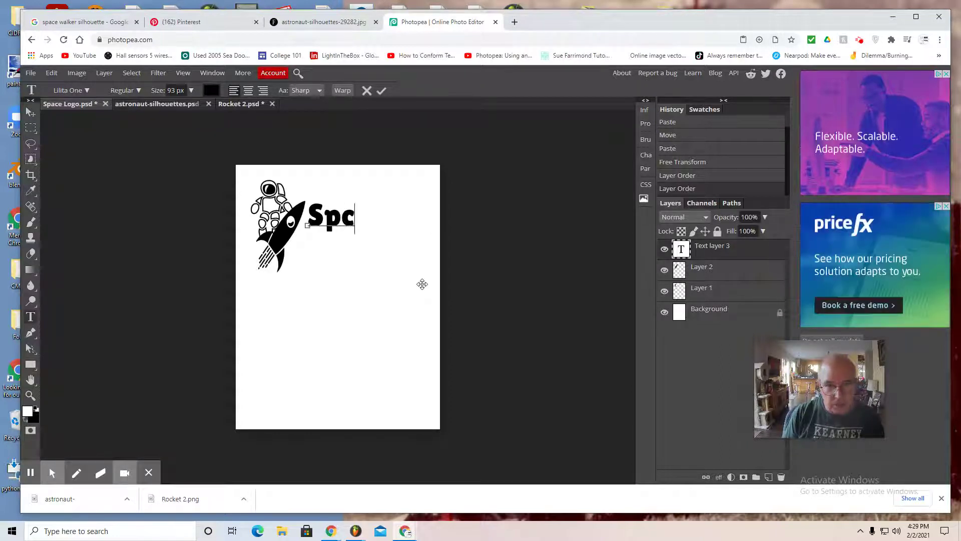
pyautogui.write('ace')
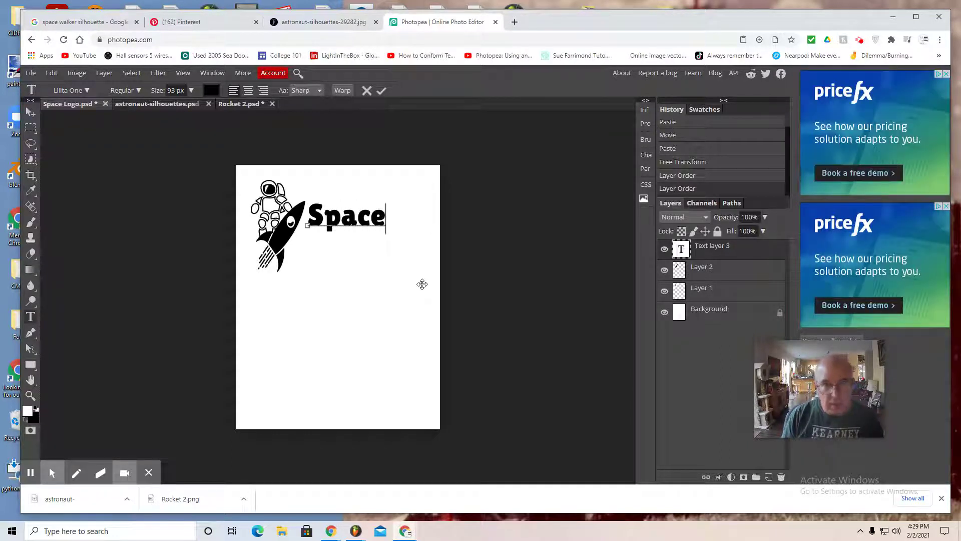
pyautogui.press('Return')
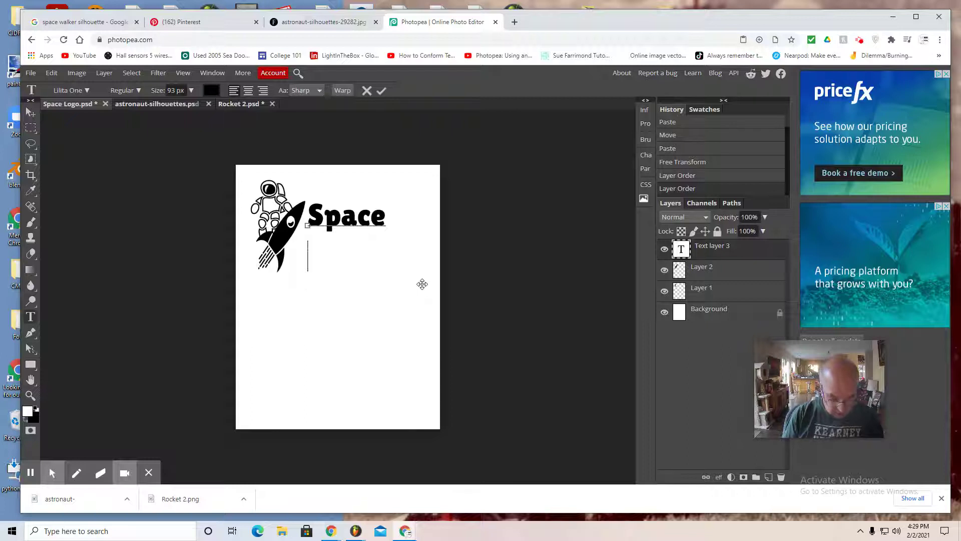
pyautogui.click(29, 320)
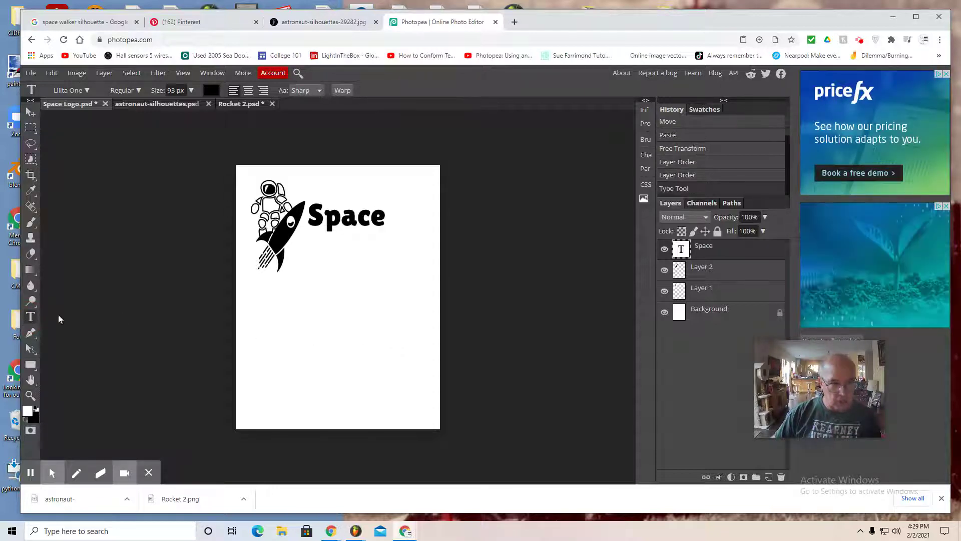
# Step: Add a separate text layer reading "Travel" below the word "Space"
pyautogui.click(314, 271)
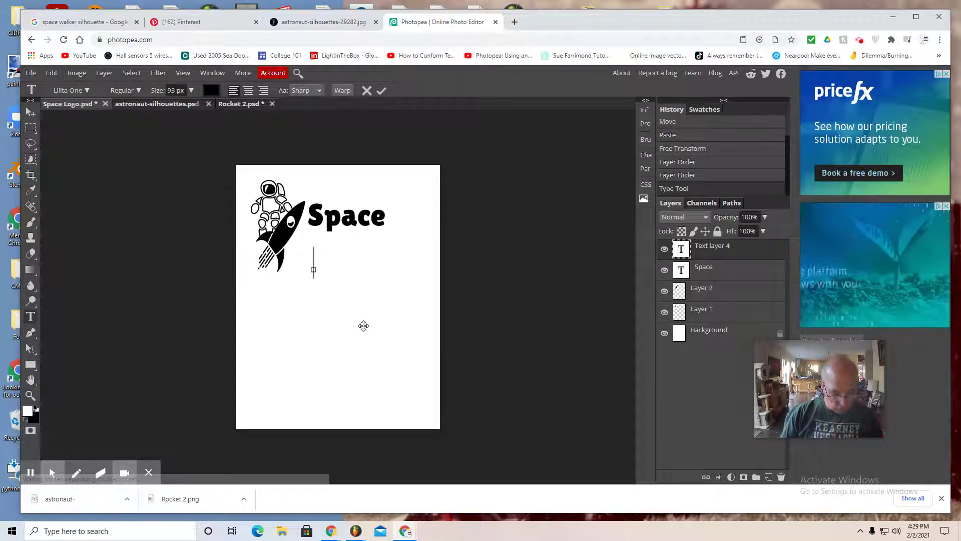
pyautogui.write('Tral')
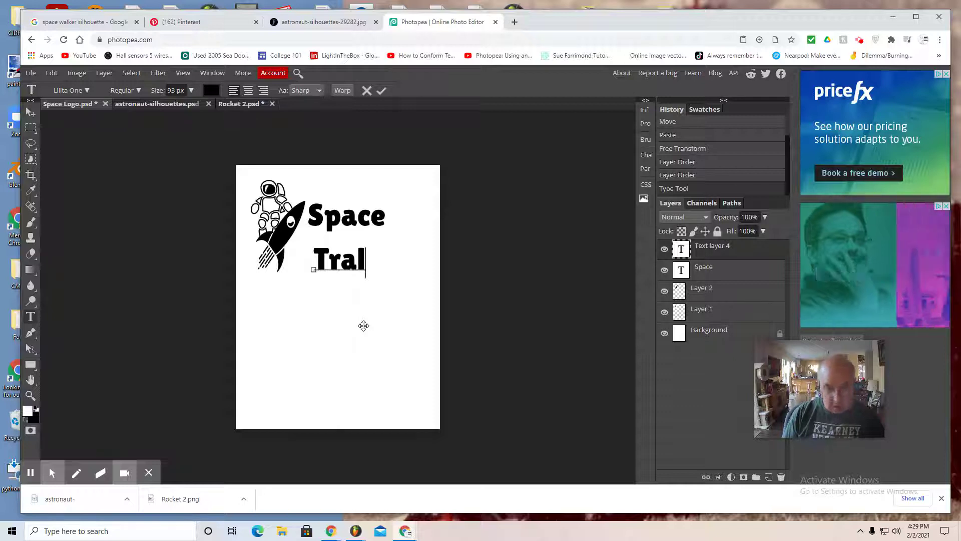
pyautogui.write('el')
pyautogui.press('BackSpace')
pyautogui.press('BackSpace')
pyautogui.press('BackSpace')
pyautogui.write('v')
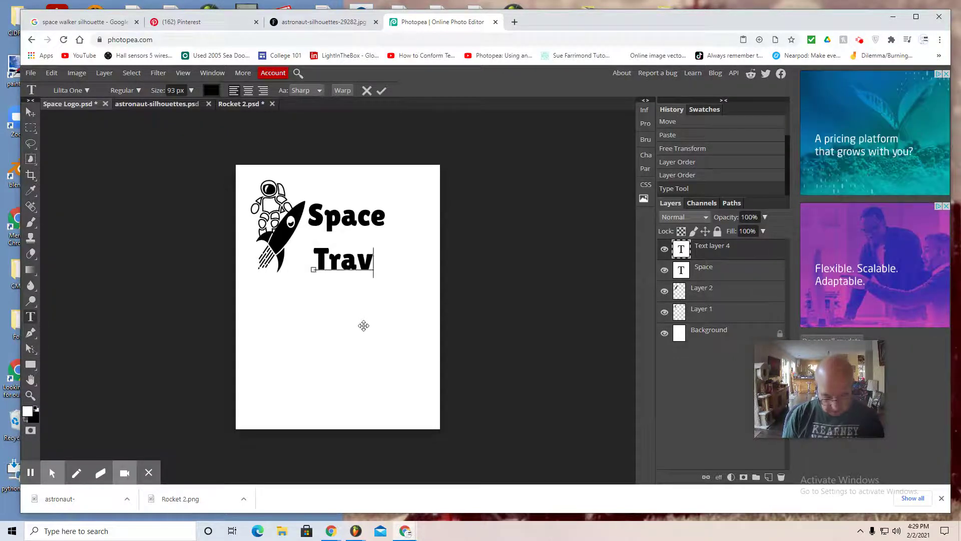
pyautogui.write('el')
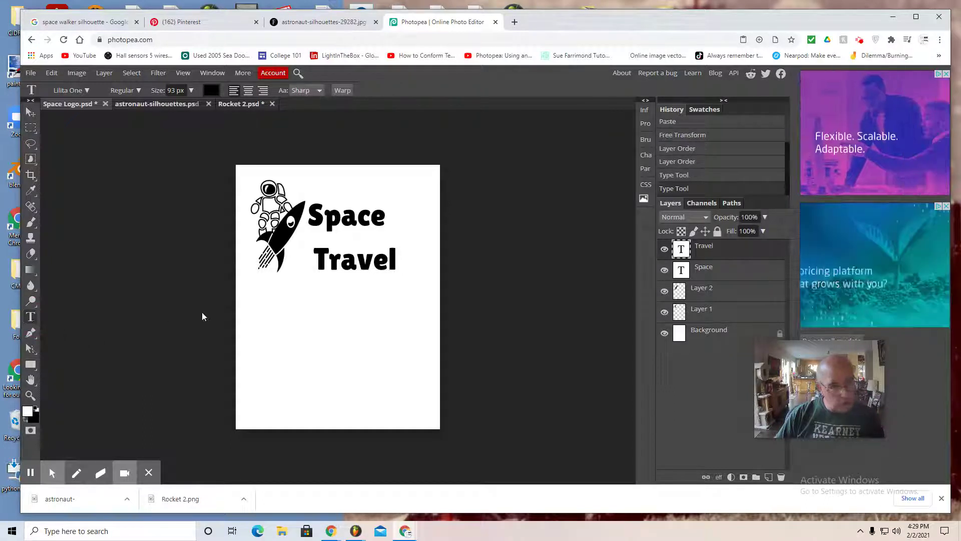
# Step: Add a third text layer reading "Incorporated" below the rocket and the word "Travel"
pyautogui.click(262, 310)
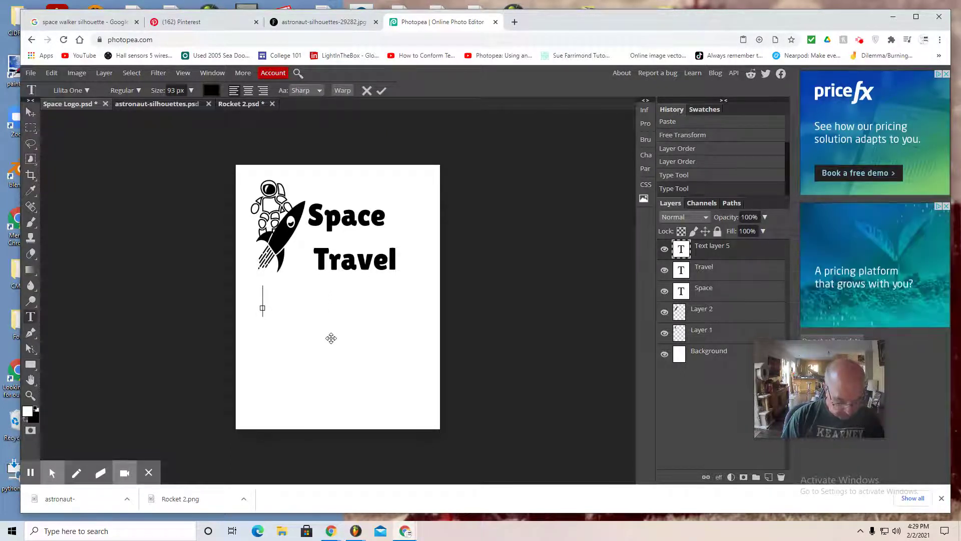
pyautogui.write('Inco')
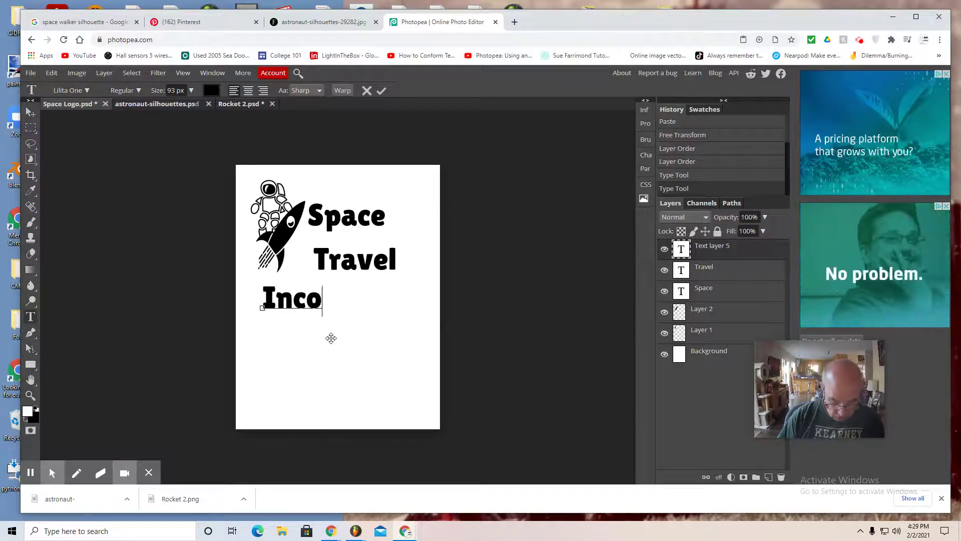
pyautogui.write('rpora')
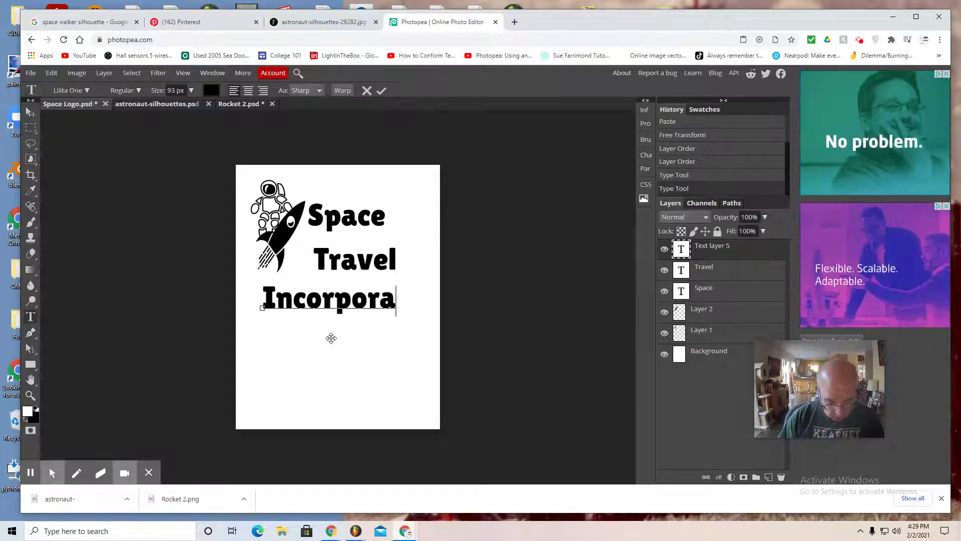
pyautogui.write('ted')
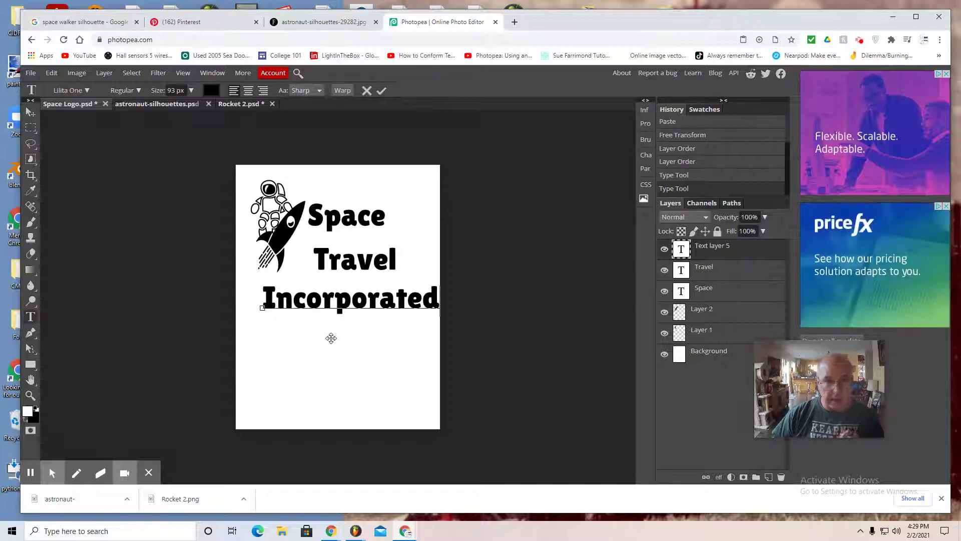
# Step: Commit the "Incorporated" text and move it slightly down the page
pyautogui.click(31, 113)
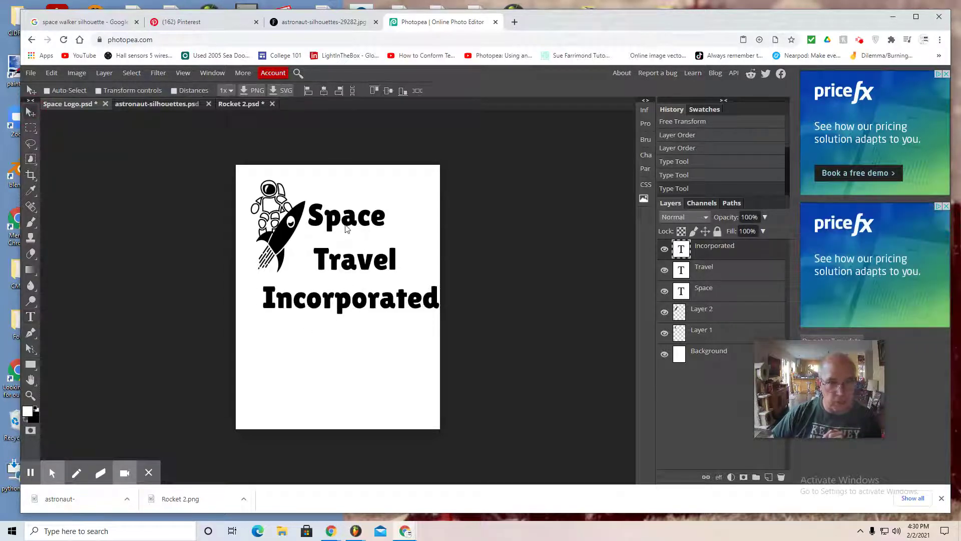
pyautogui.click(347, 228)
pyautogui.moveTo(349, 228)
pyautogui.mouseDown()
pyautogui.moveTo(354, 209)
pyautogui.moveTo(352, 219)
pyautogui.mouseUp()
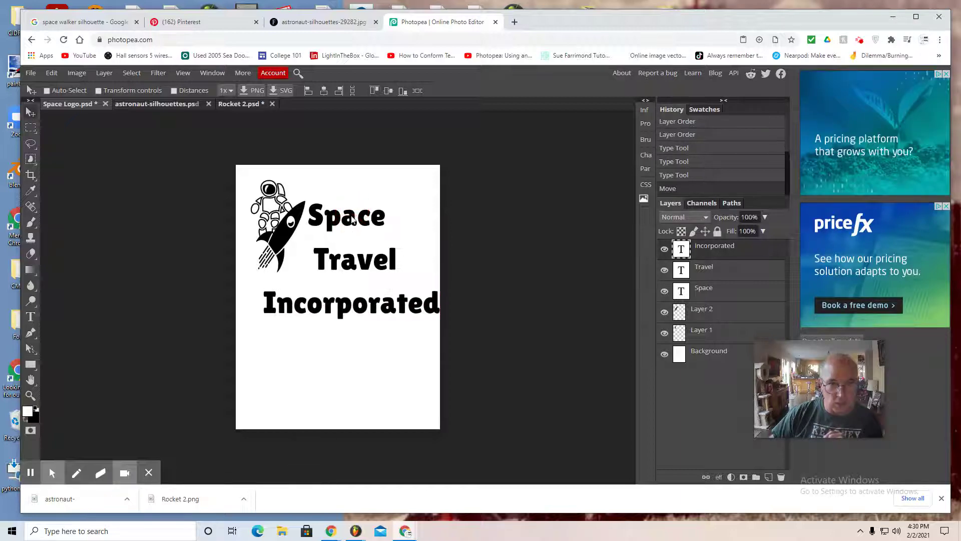
# Step: Move the "Space" text up beside the astronaut's head and the "Travel" text directly beneath it
pyautogui.click(723, 296)
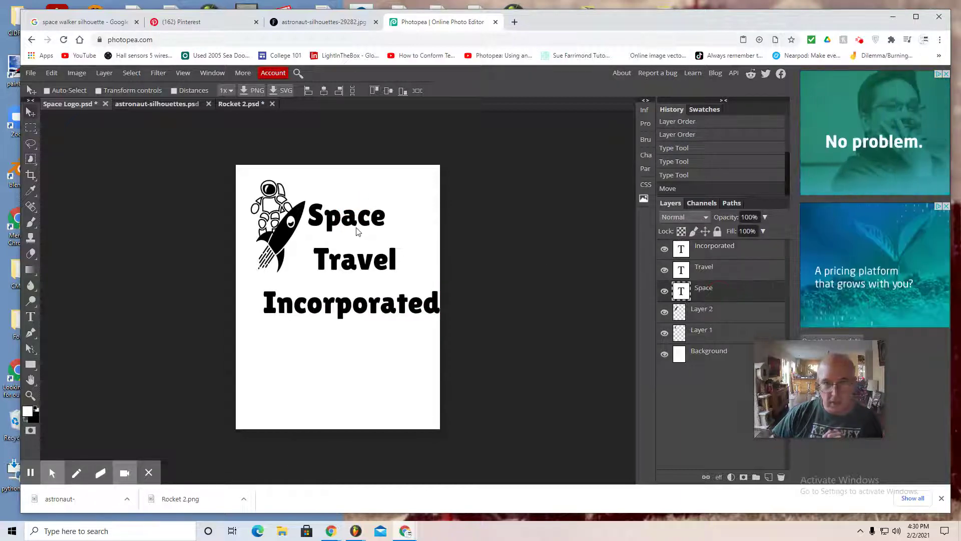
pyautogui.moveTo(353, 226); pyautogui.dragTo(338, 195)
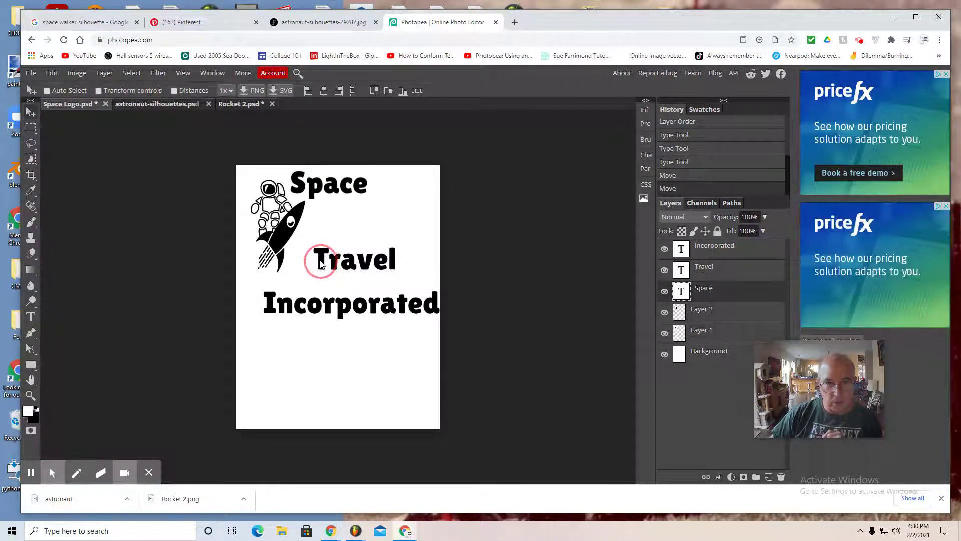
pyautogui.click(708, 272)
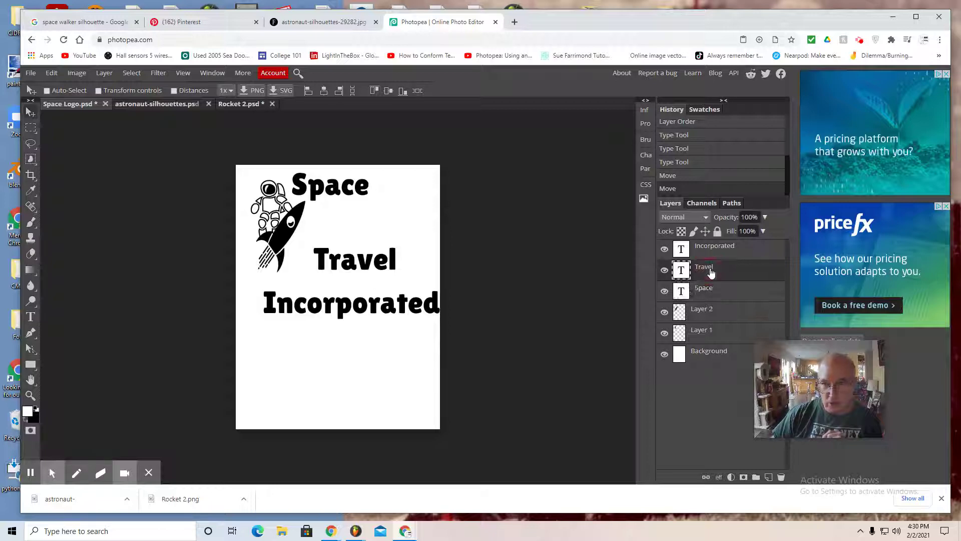
pyautogui.moveTo(334, 270); pyautogui.dragTo(328, 221)
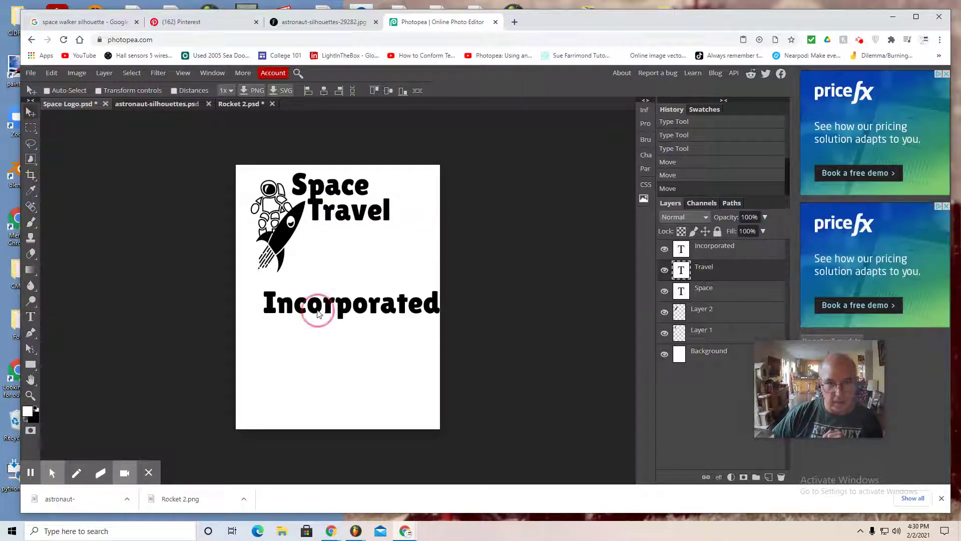
pyautogui.moveTo(317, 314); pyautogui.dragTo(319, 315)
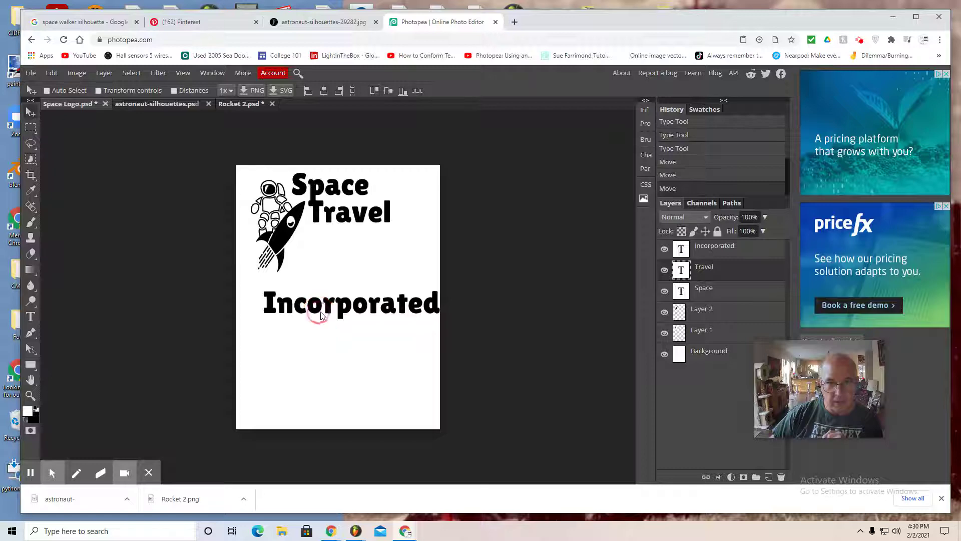
# Step: Move "Incorporated" below "Travel" and scale it to about 51% width and 173% height, ending flush with "Travel"
pyautogui.click(723, 252)
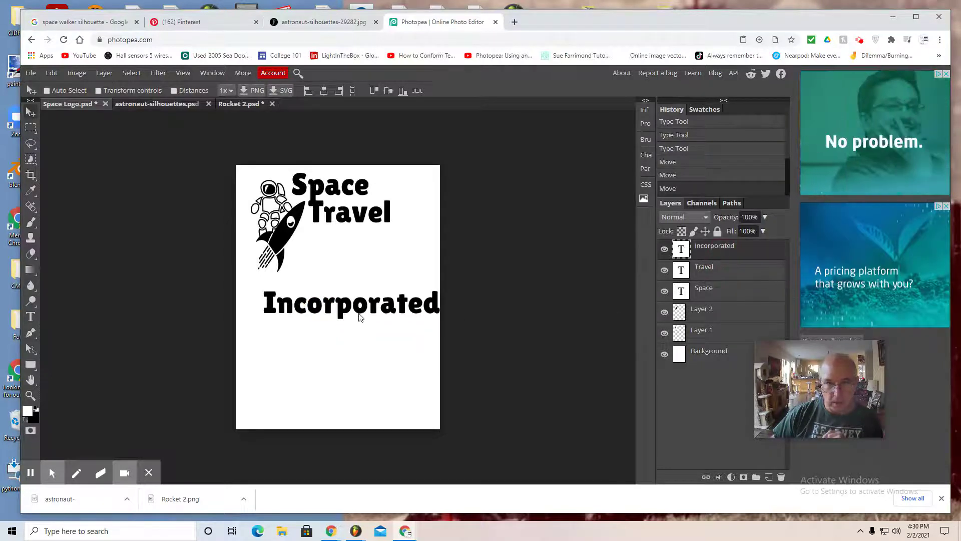
pyautogui.moveTo(358, 316); pyautogui.dragTo(393, 254)
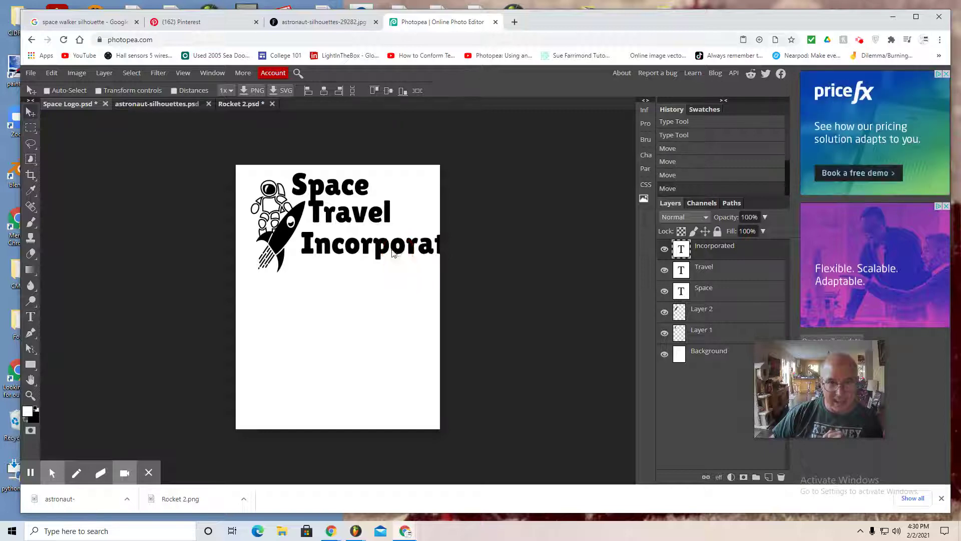
pyautogui.click(51, 75)
pyautogui.moveTo(75, 323)
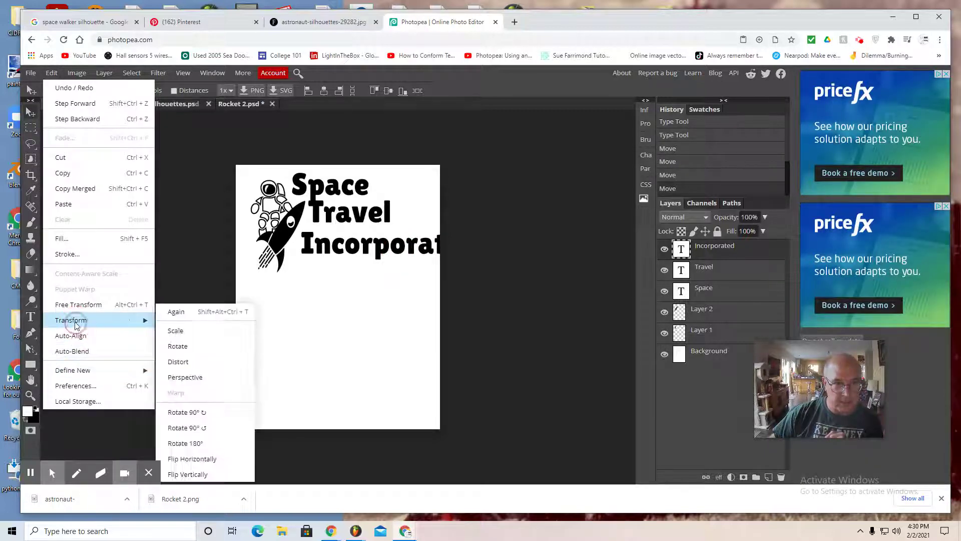
pyautogui.click(176, 330)
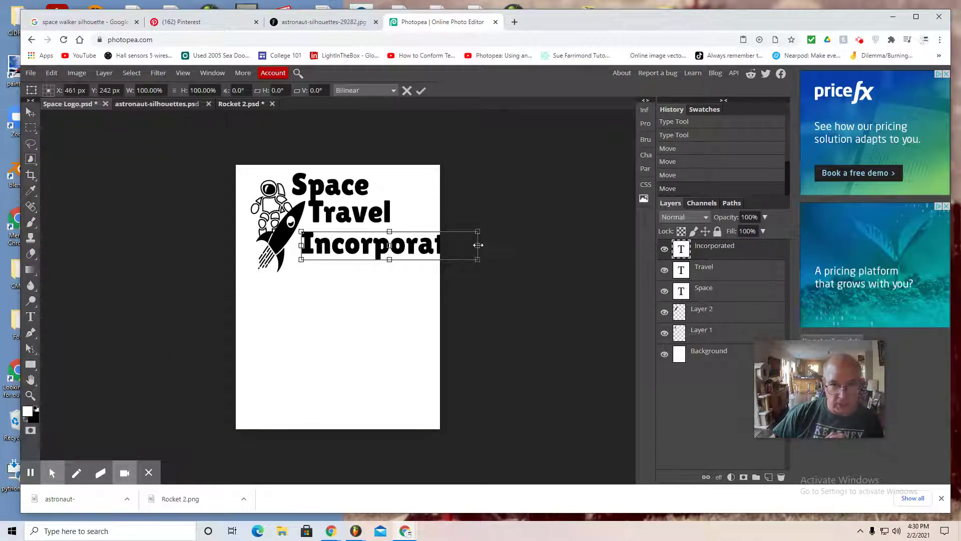
pyautogui.moveTo(480, 245); pyautogui.dragTo(340, 284)
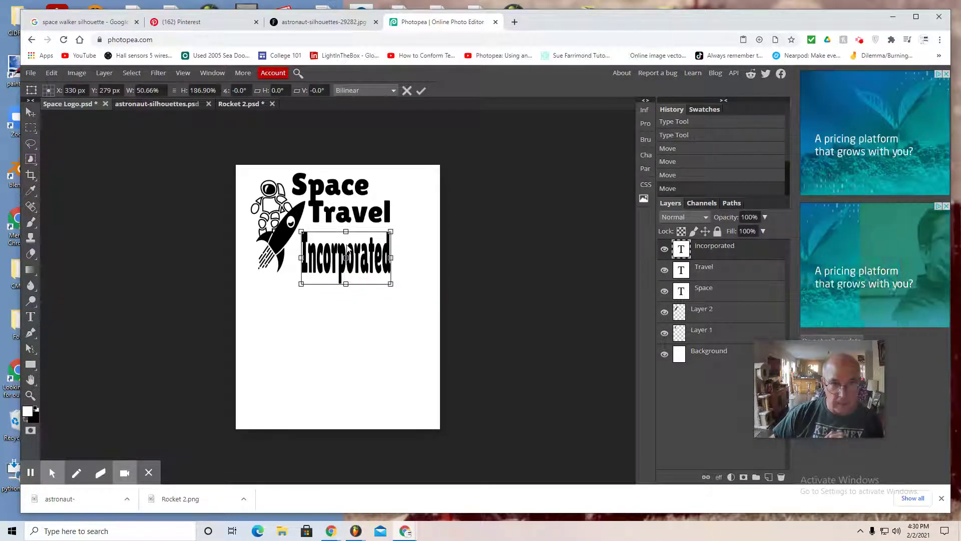
pyautogui.moveTo(346, 231); pyautogui.dragTo(345, 236)
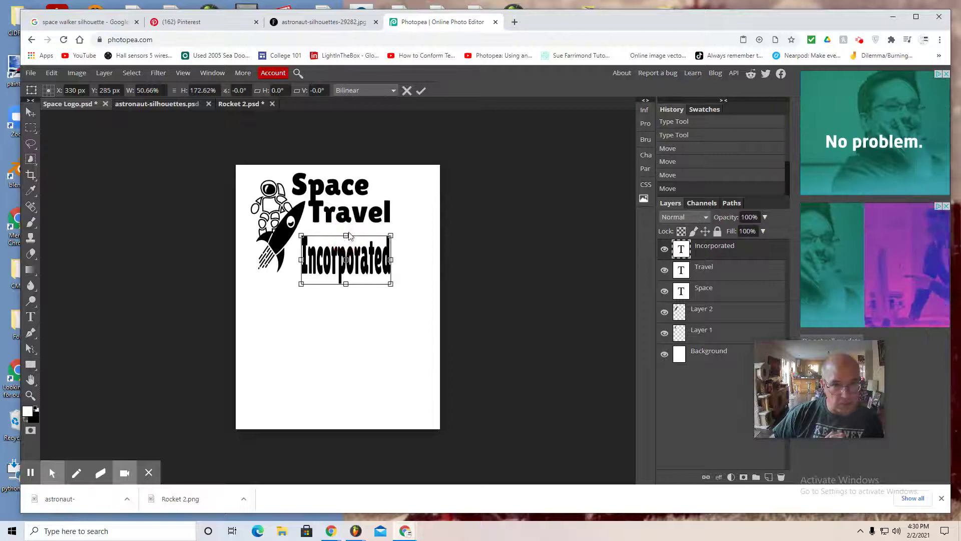
pyautogui.click(719, 273)
pyautogui.click(51, 73)
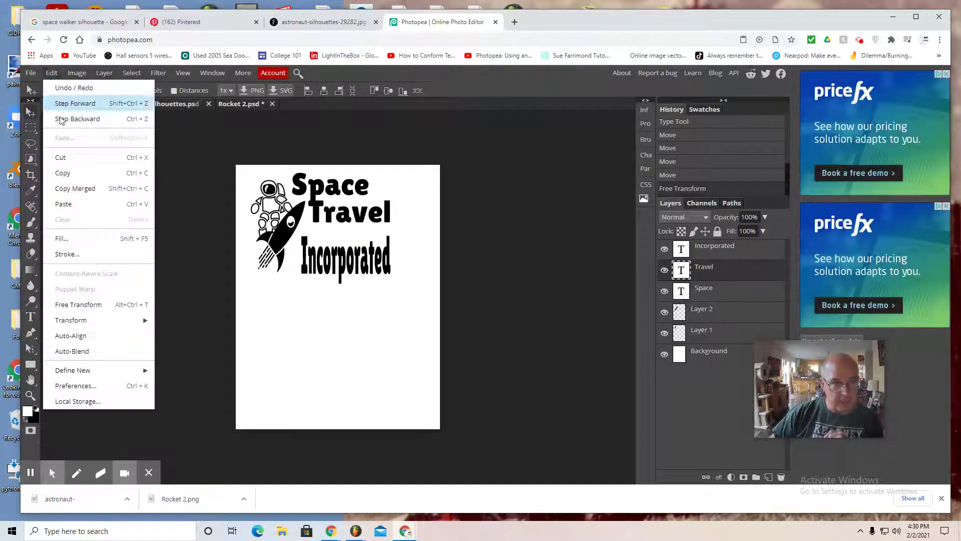
pyautogui.moveTo(74, 325)
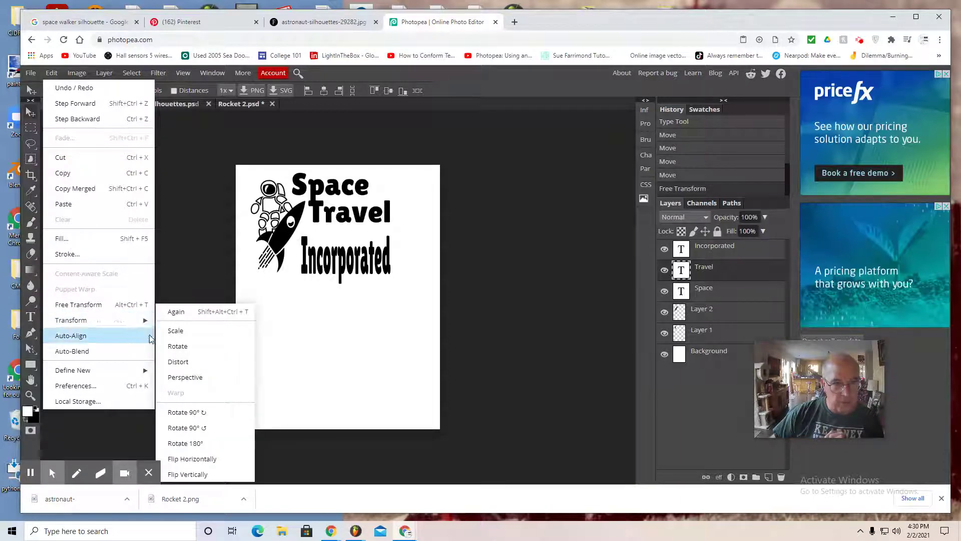
pyautogui.click(193, 331)
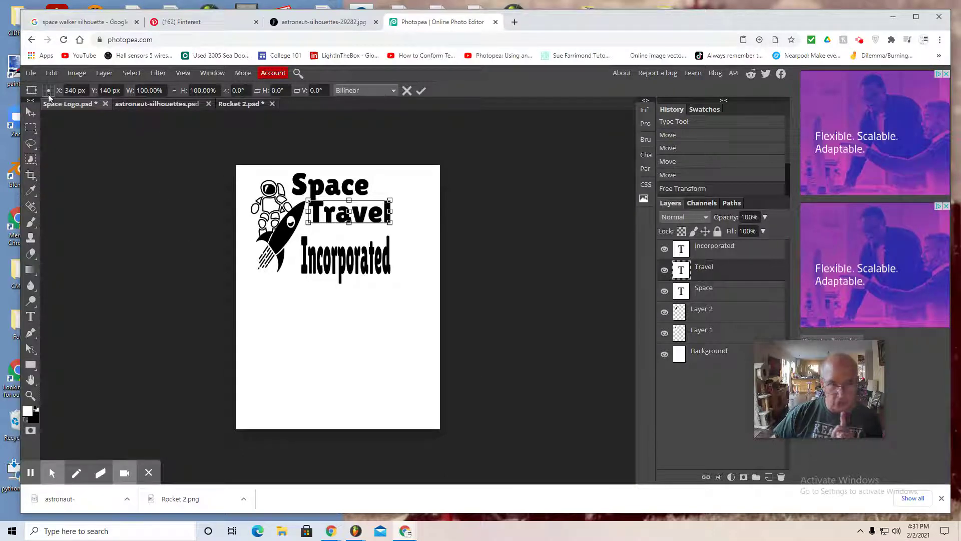
pyautogui.click(745, 259)
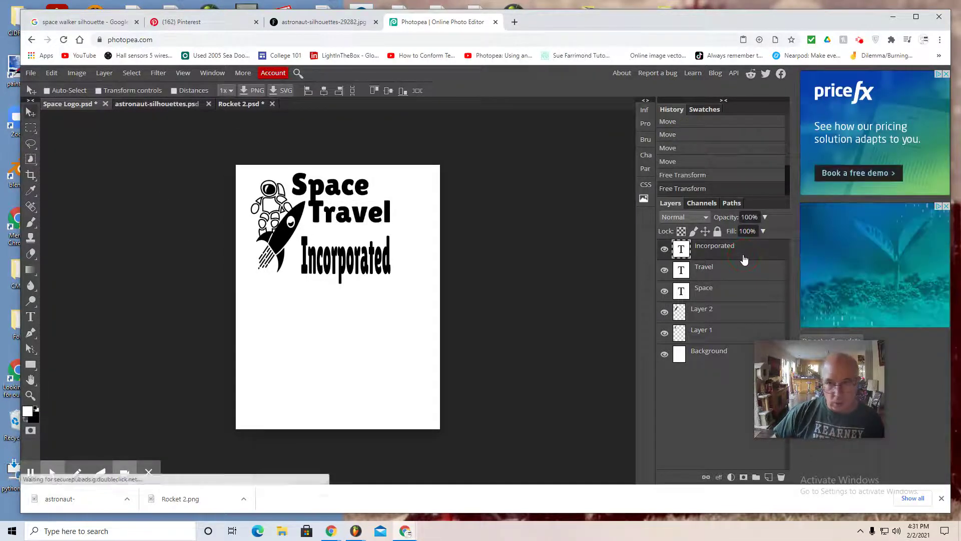
# Step: Merge the Travel text layer down into the Space layer
pyautogui.click(722, 277)
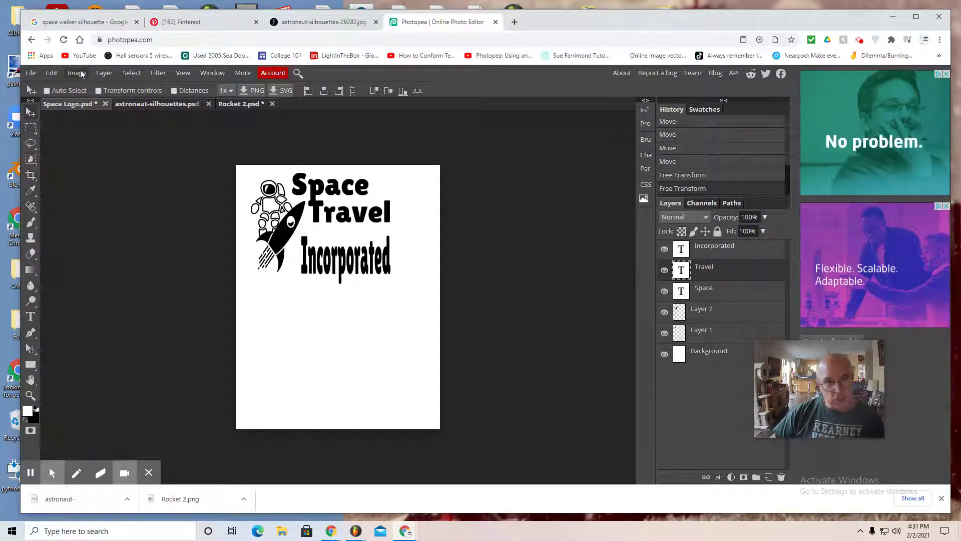
pyautogui.click(104, 73)
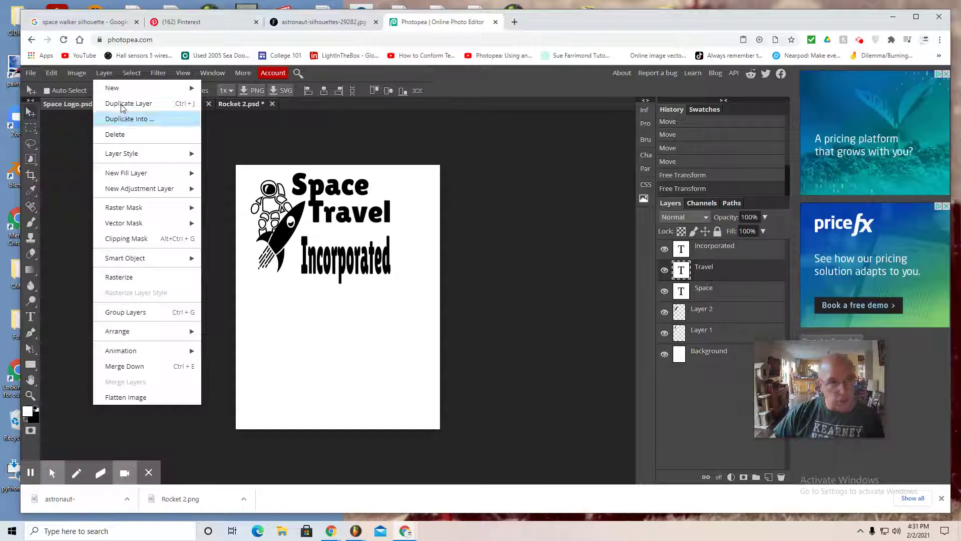
pyautogui.click(125, 366)
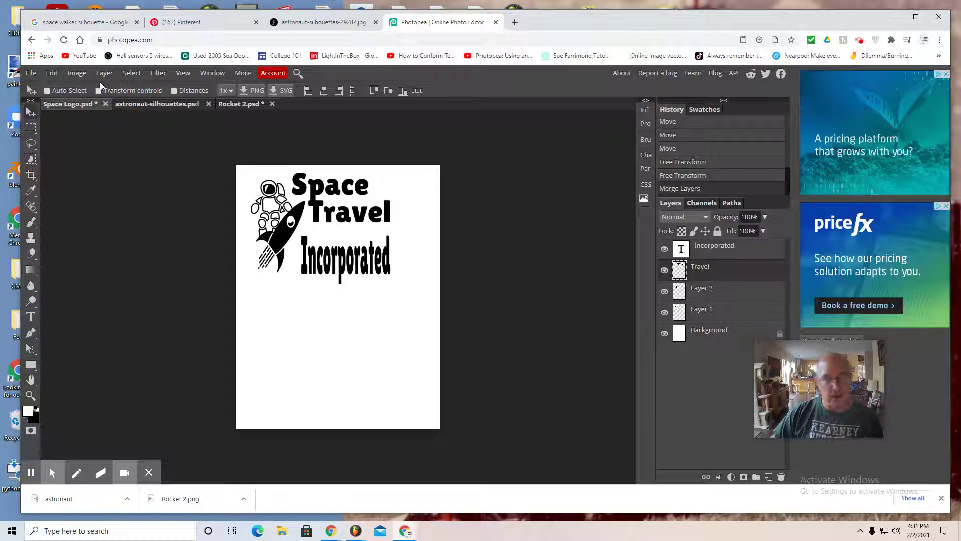
# Step: Stretch the merged "Space Travel" layer downward to about 145% height and apply the transform
pyautogui.click(58, 73)
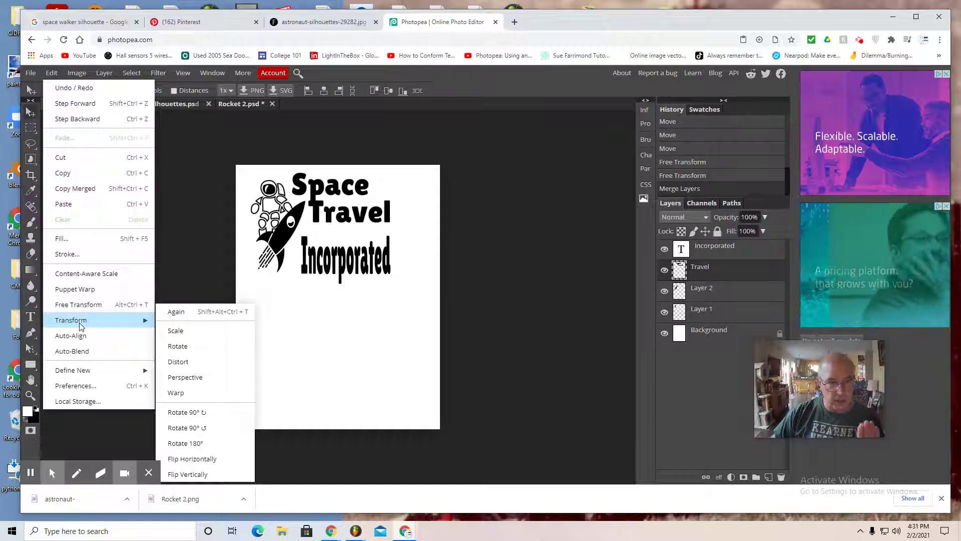
pyautogui.click(186, 333)
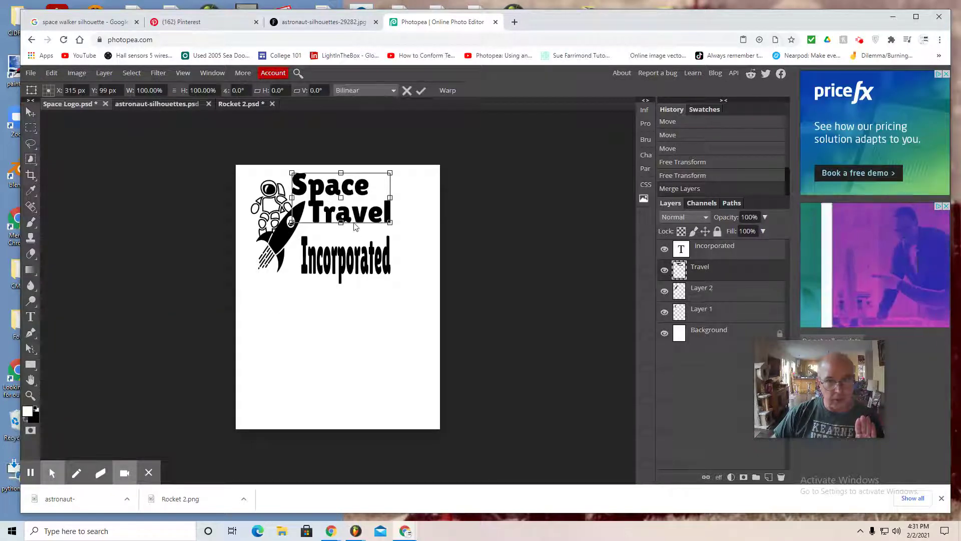
pyautogui.moveTo(341, 222); pyautogui.dragTo(340, 244)
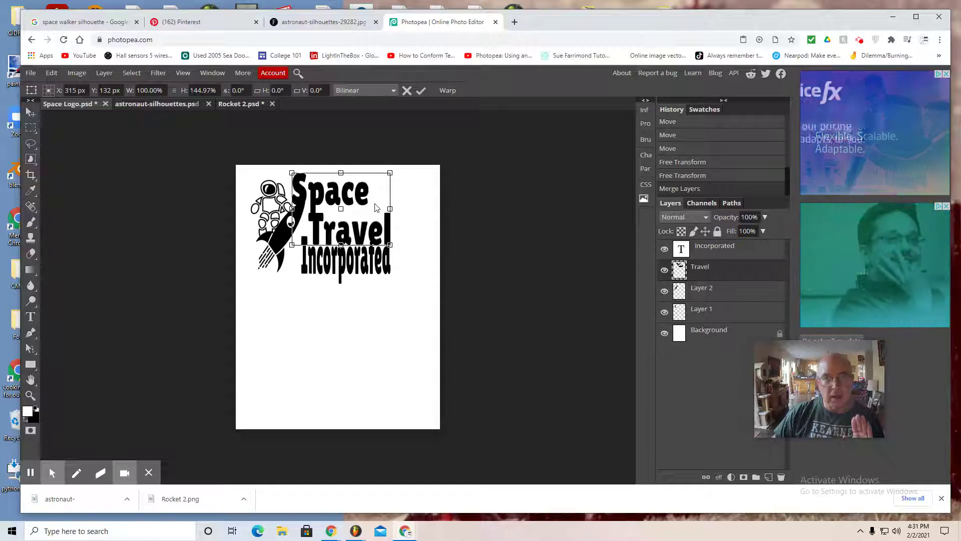
pyautogui.click(29, 113)
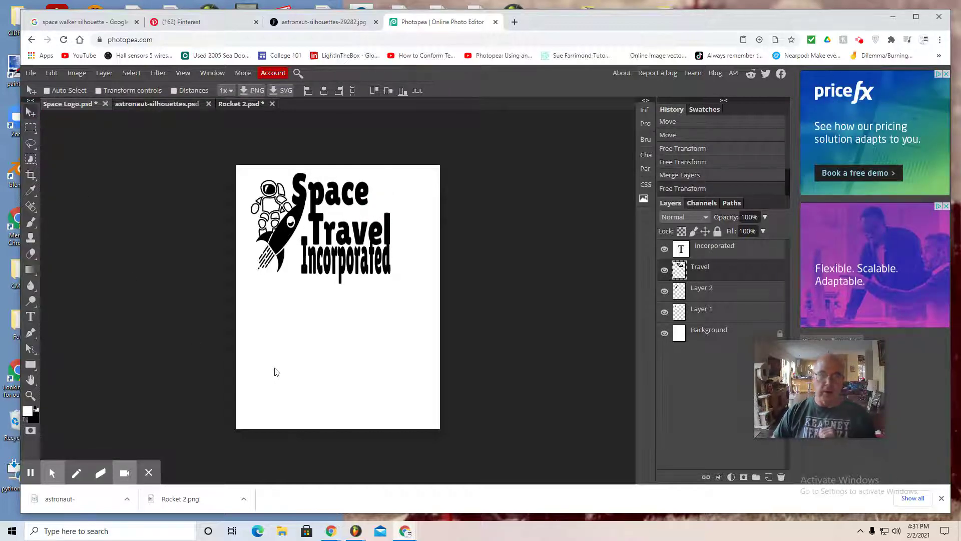
# Step: Scale the merged "Space Travel" layer down to 87.5% height to clear "Incorporated", and apply the transform
pyautogui.click(55, 75)
pyautogui.moveTo(78, 320)
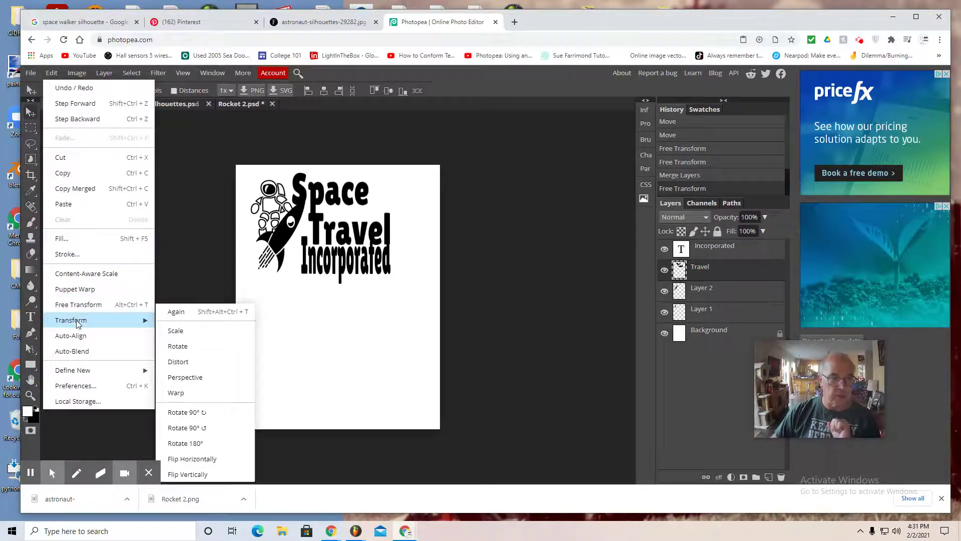
pyautogui.click(182, 332)
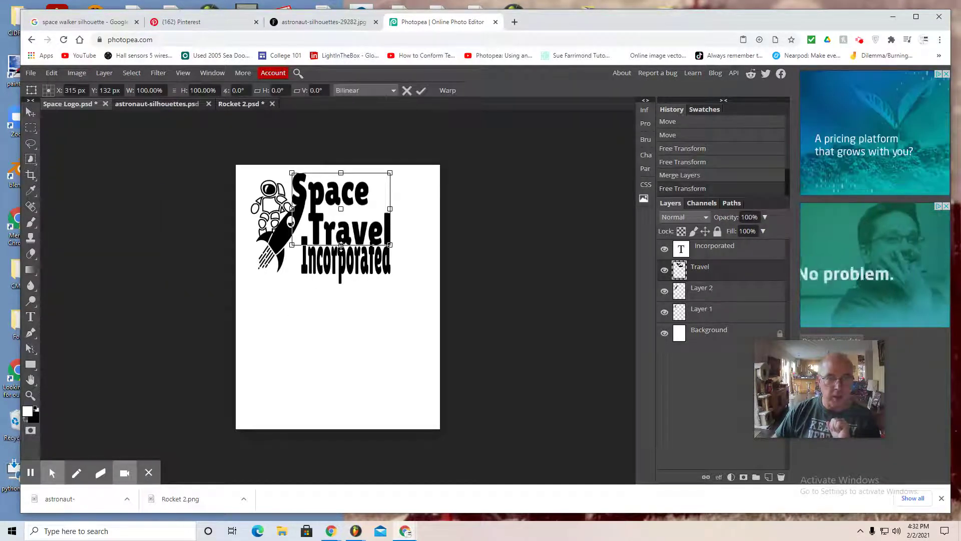
pyautogui.moveTo(341, 245); pyautogui.dragTo(339, 235)
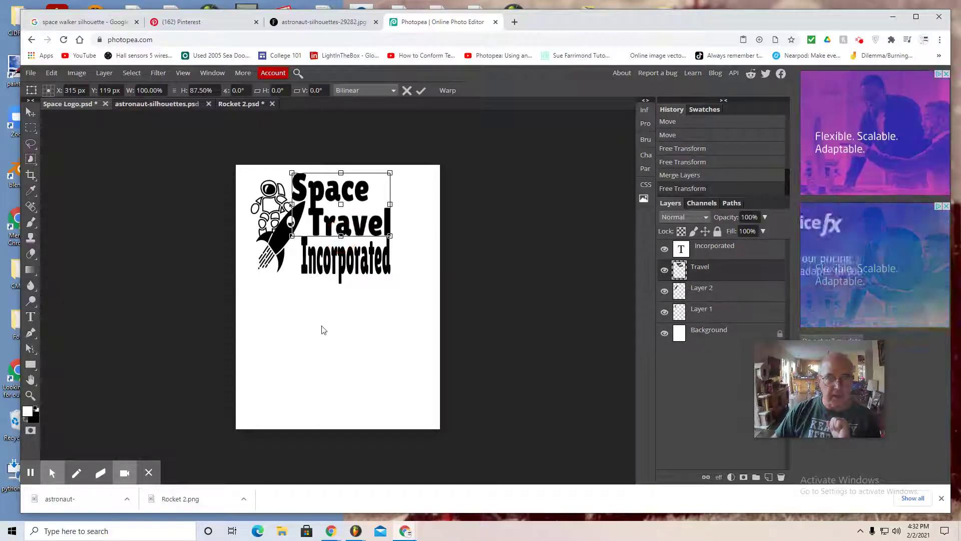
pyautogui.click(31, 112)
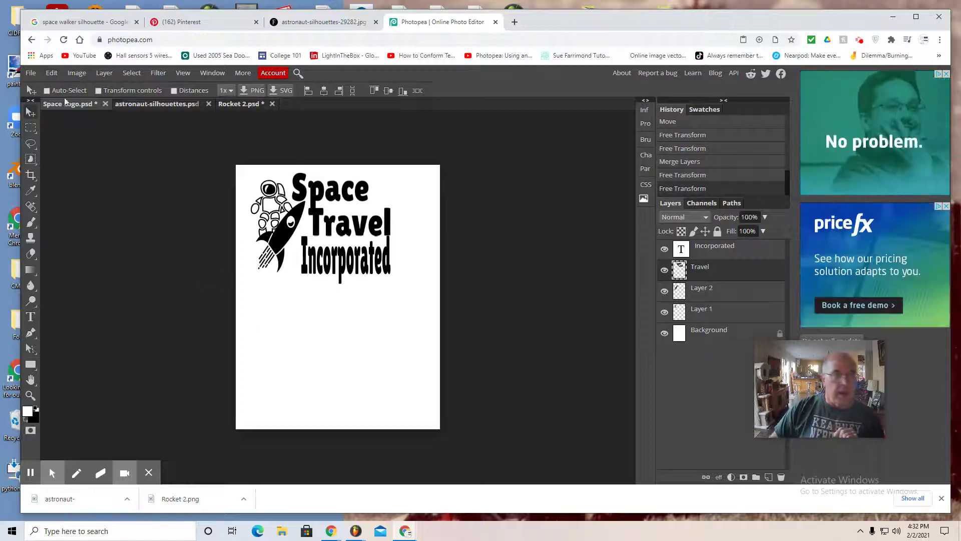
# Step: Flatten the image into one layer and make a rectangular selection around the whole logo
pyautogui.click(103, 73)
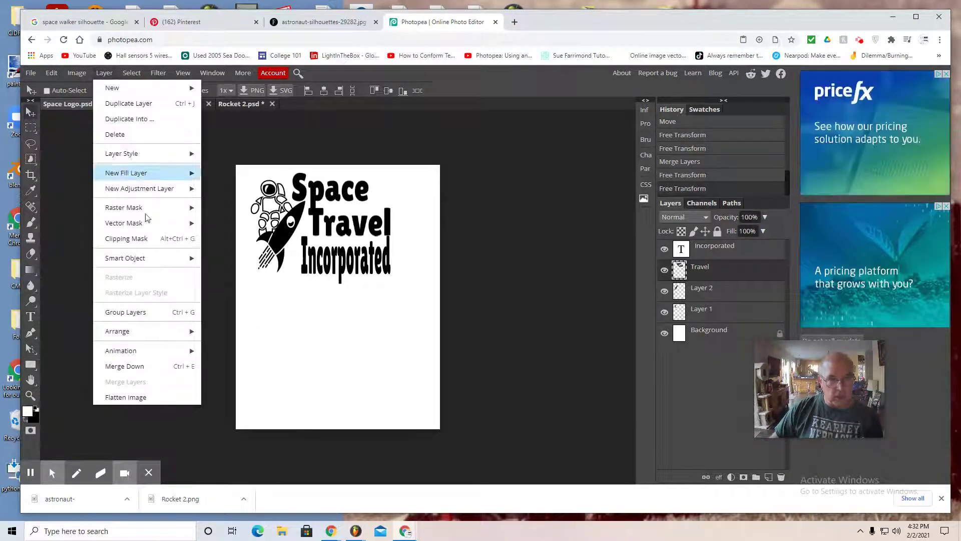
pyautogui.click(128, 398)
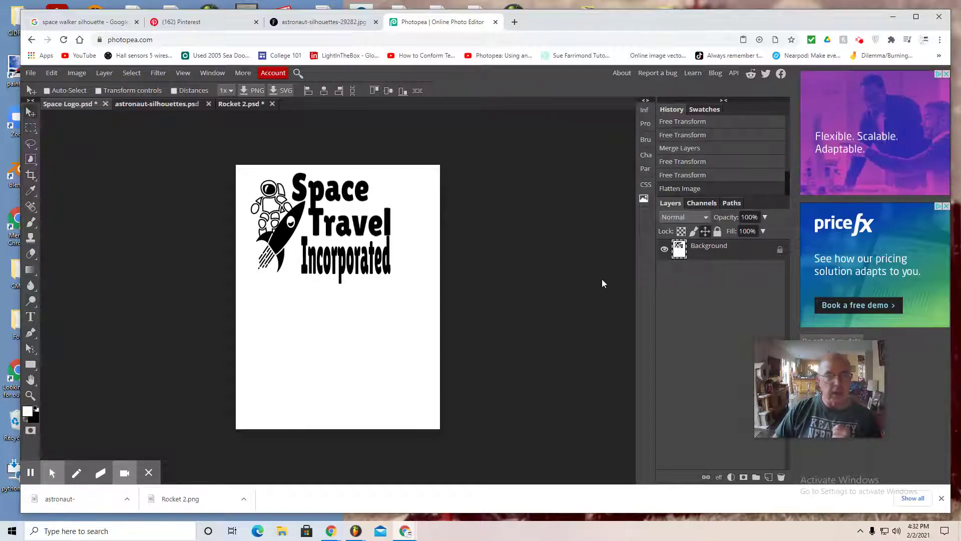
pyautogui.click(30, 128)
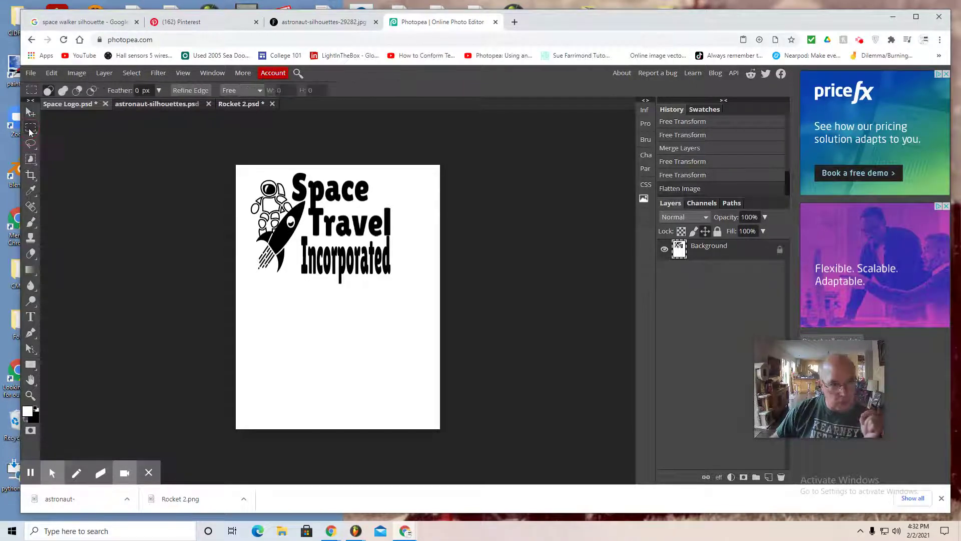
pyautogui.moveTo(245, 173); pyautogui.dragTo(398, 286)
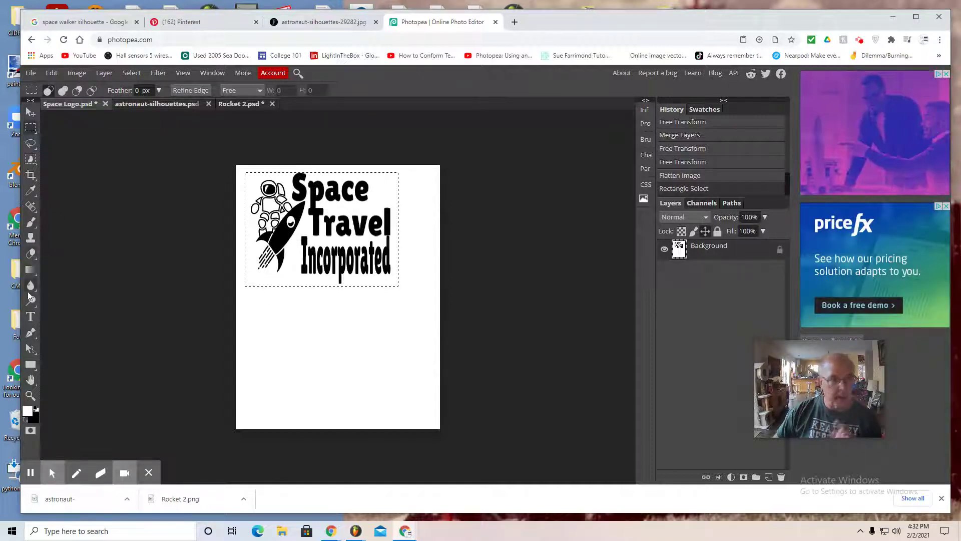
pyautogui.click(30, 317)
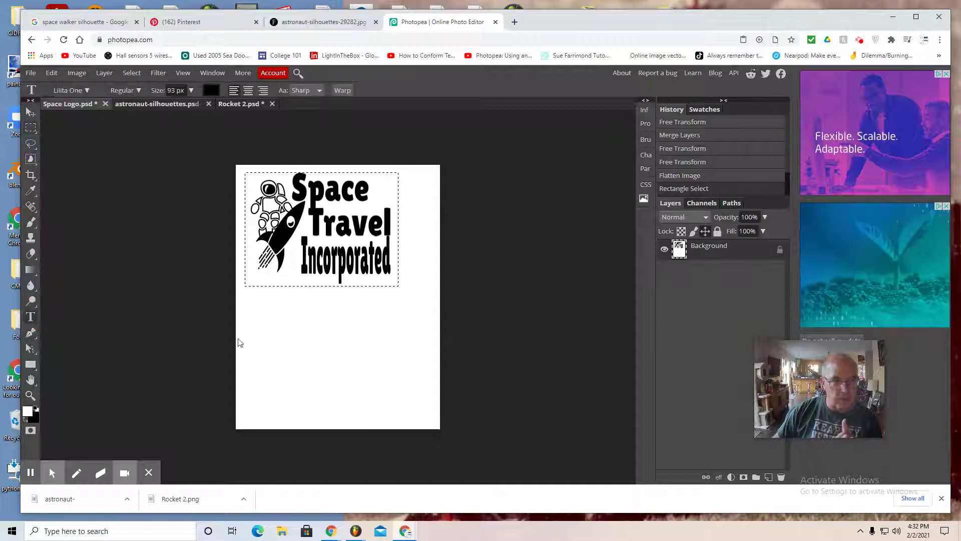
pyautogui.click(273, 340)
pyautogui.click(29, 115)
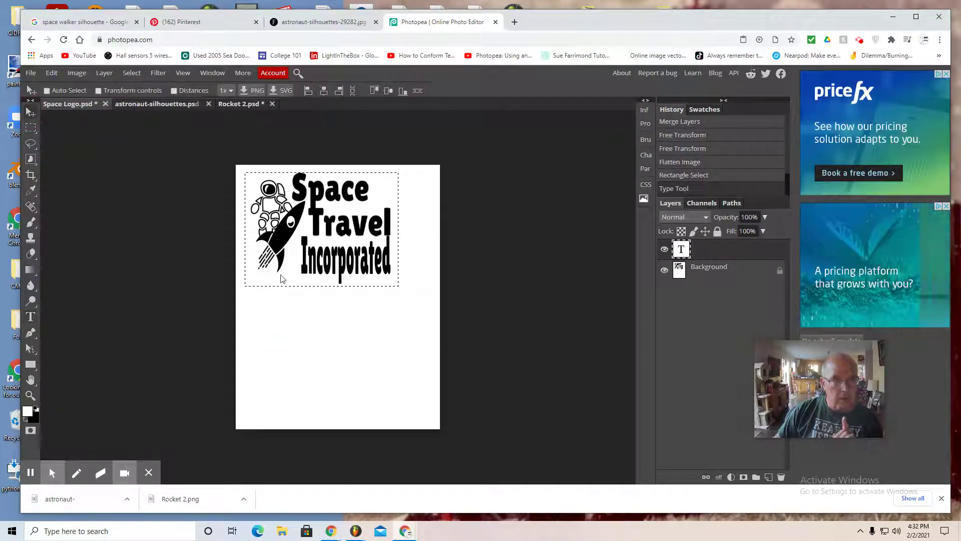
pyautogui.click(31, 316)
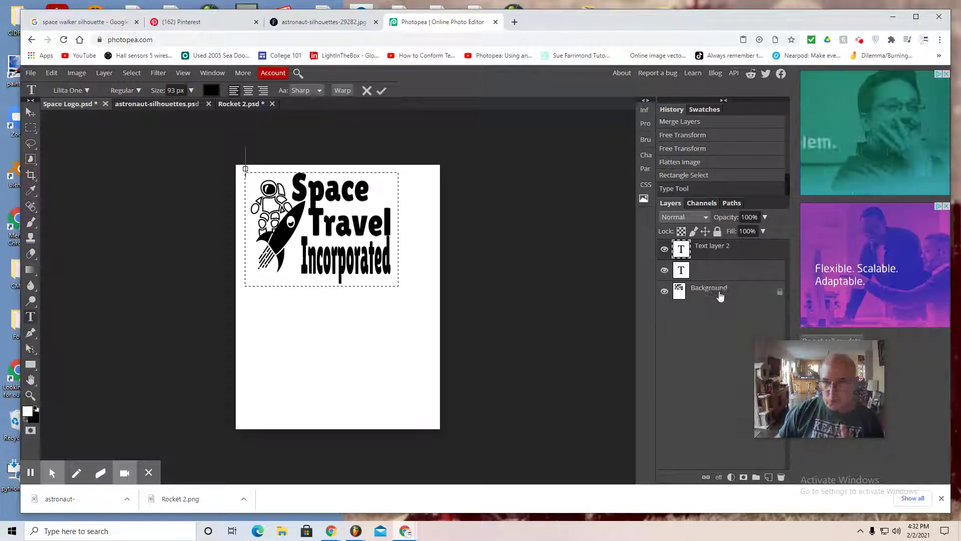
# Step: Unlock the Background layer and clear the rectangular selection around the logo
pyautogui.click(701, 290)
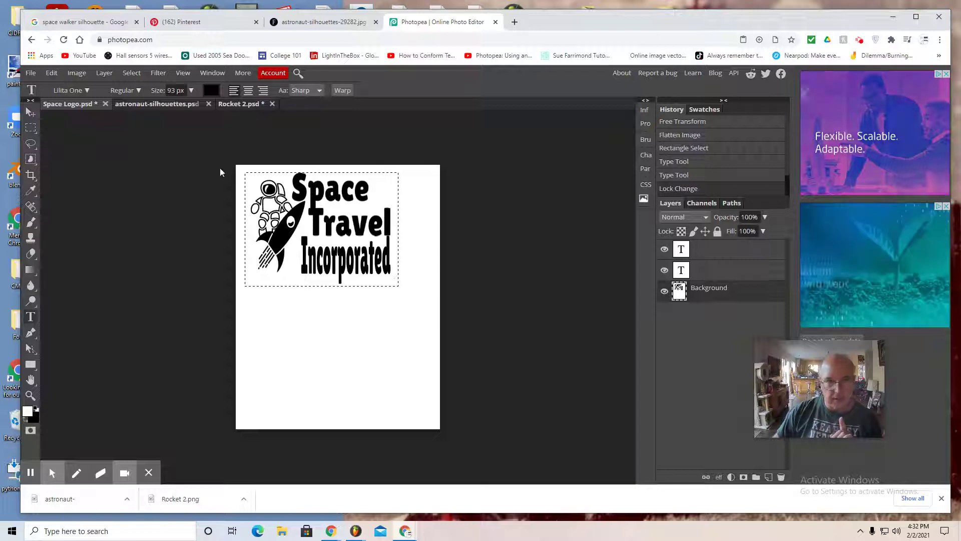
pyautogui.click(31, 128)
pyautogui.click(273, 315)
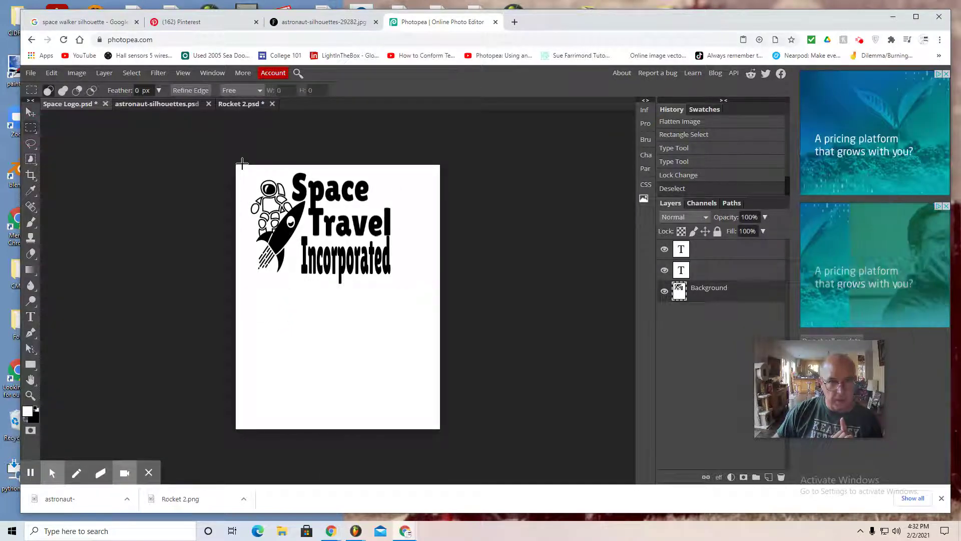
# Step: Make a rectangular selection around the whole astronaut, rocket and text logo on the Background layer and copy it
pyautogui.moveTo(242, 164); pyautogui.dragTo(400, 288)
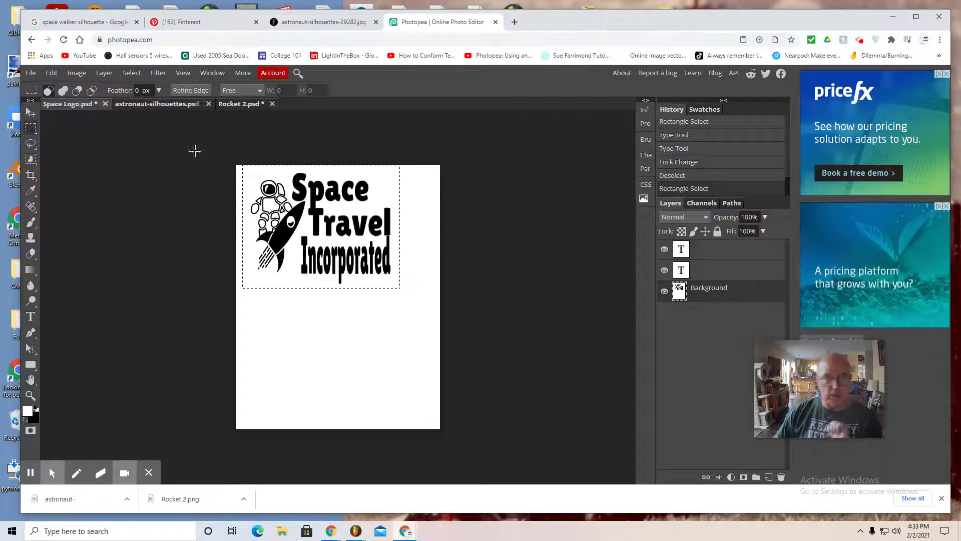
pyautogui.click(52, 73)
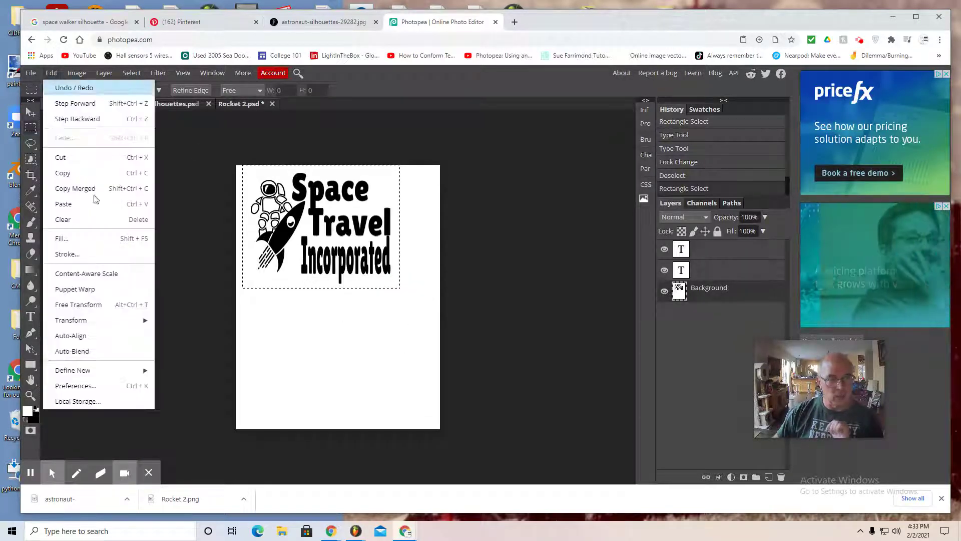
pyautogui.click(74, 176)
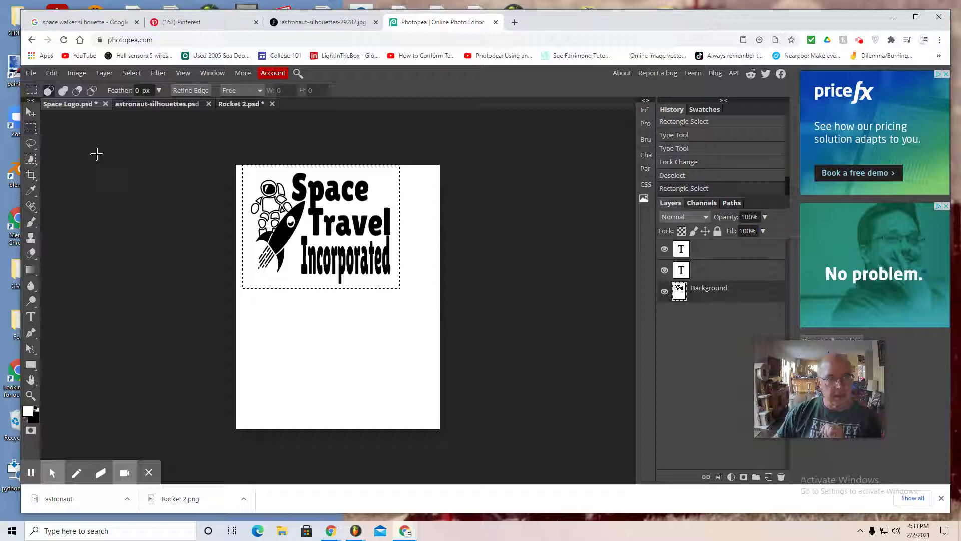
# Step: Create a new "Space Logo" project with a white background at 72 DPI, keeping the dimensions offered for the copied logo
pyautogui.click(30, 73)
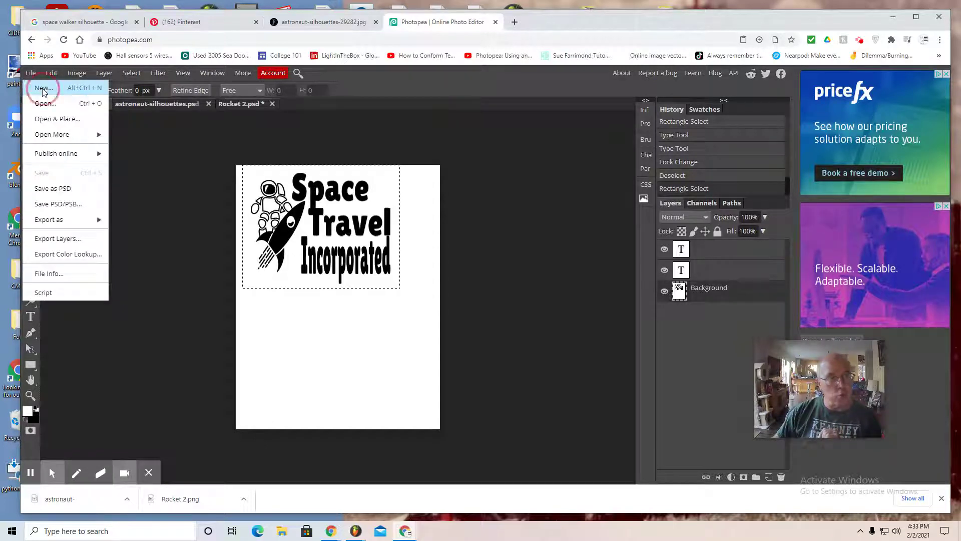
pyautogui.click(43, 89)
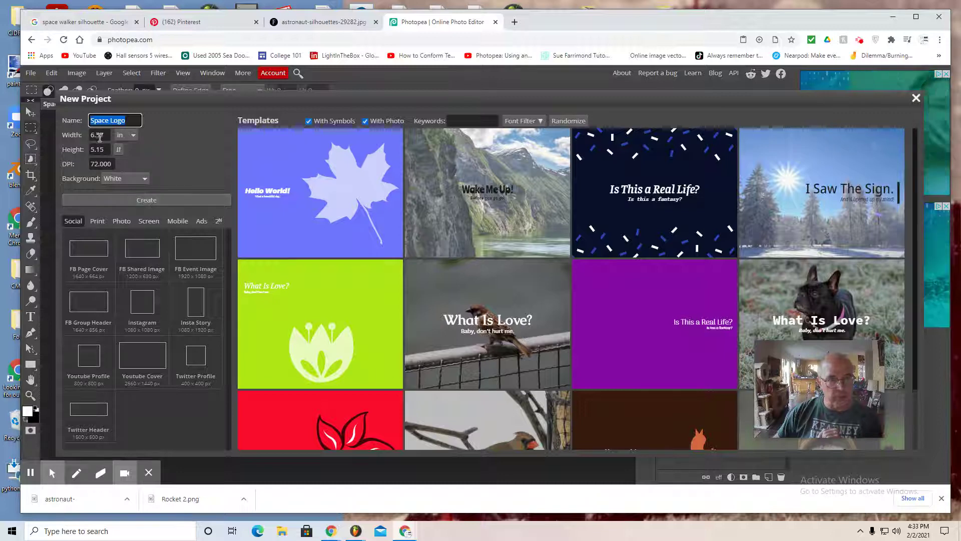
pyautogui.click(148, 201)
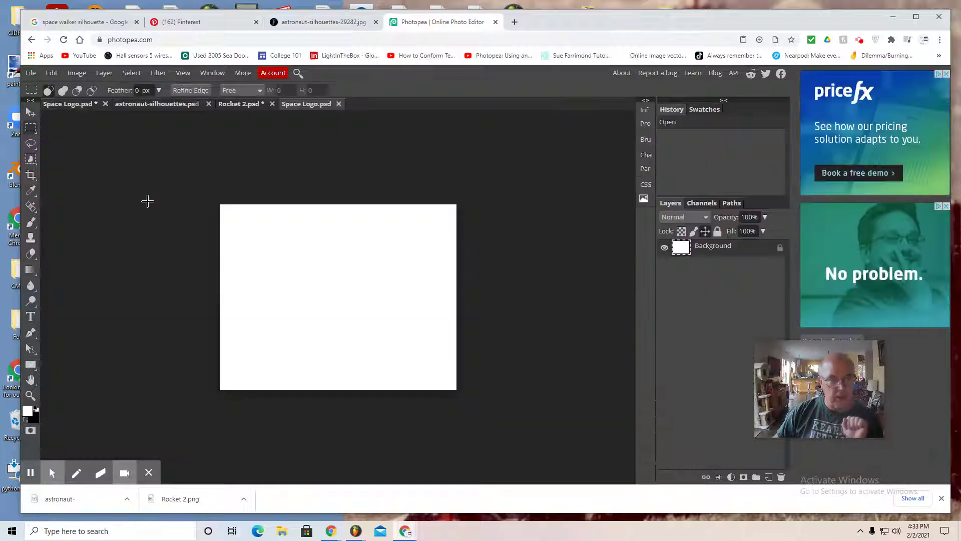
# Step: Paste the copied logo into the new document and unlock its Background layer
pyautogui.click(52, 73)
pyautogui.click(61, 200)
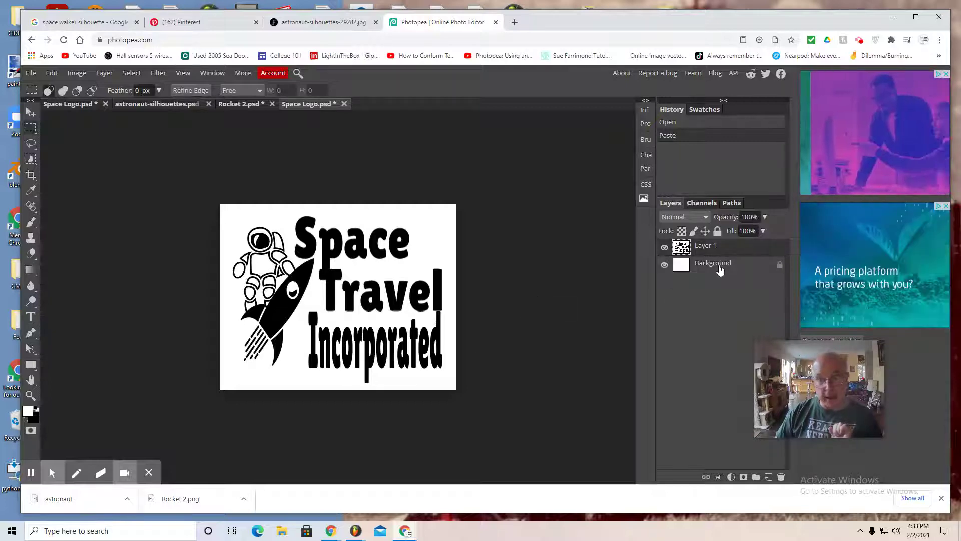
pyautogui.click(719, 270)
pyautogui.click(779, 267)
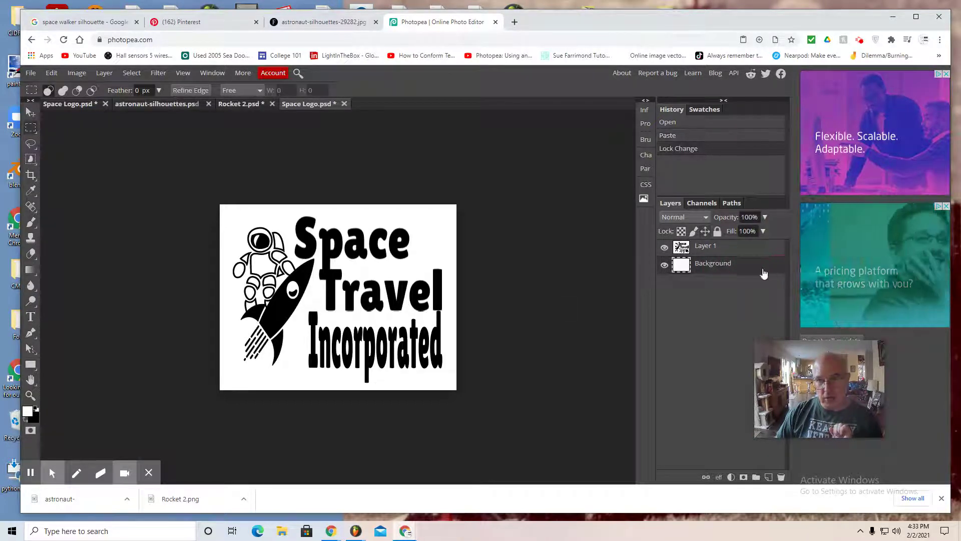
pyautogui.click(104, 73)
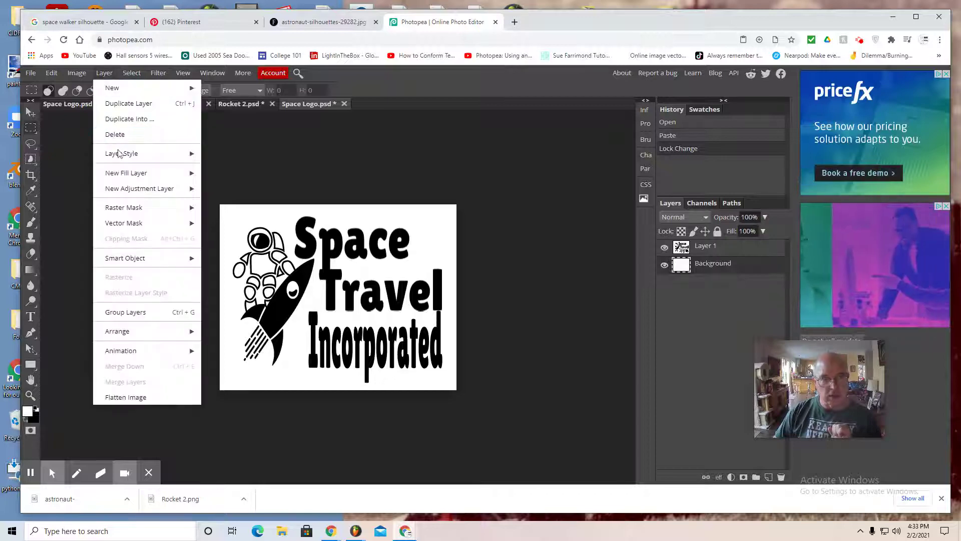
pyautogui.moveTo(120, 154)
pyautogui.click(221, 189)
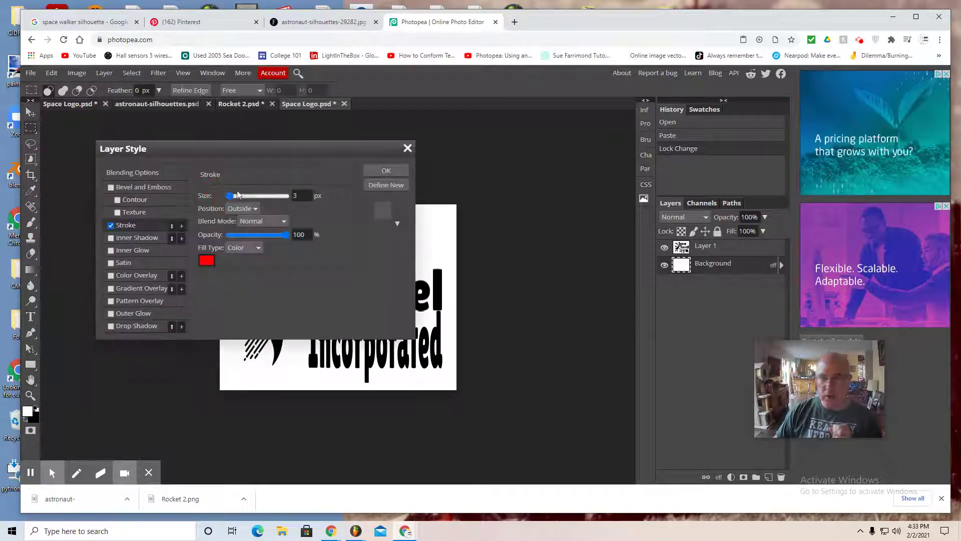
pyautogui.moveTo(274, 151); pyautogui.dragTo(671, 127)
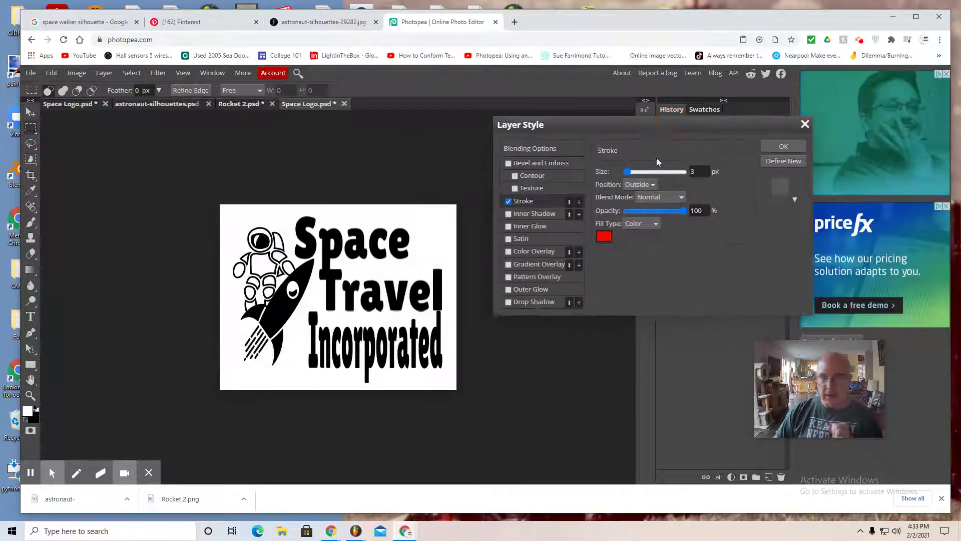
pyautogui.click(640, 185)
pyautogui.click(645, 197)
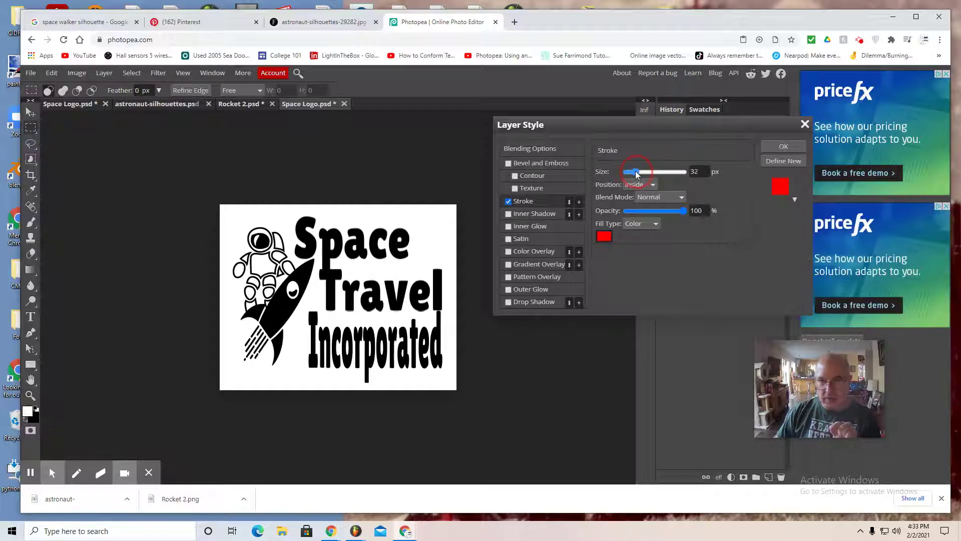
pyautogui.moveTo(655, 128); pyautogui.dragTo(468, 221)
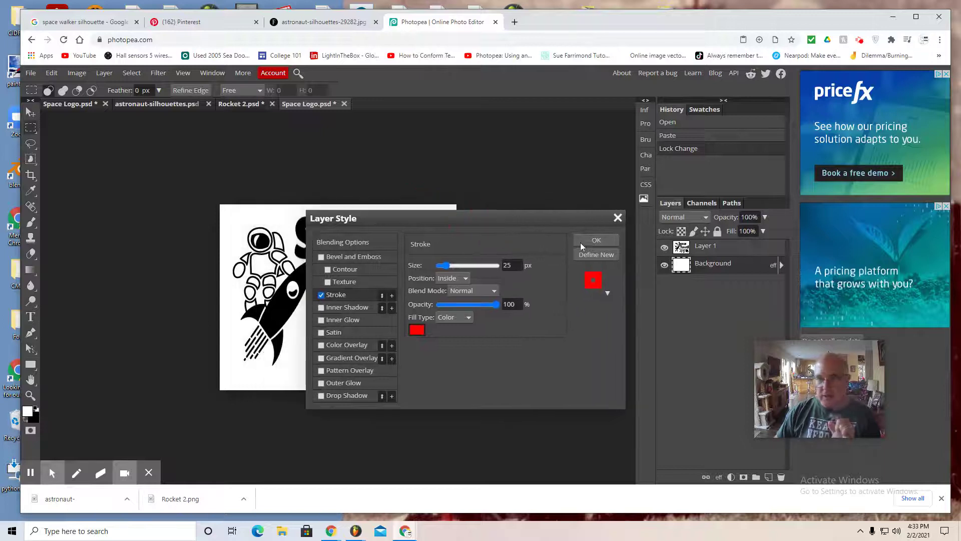
pyautogui.click(617, 217)
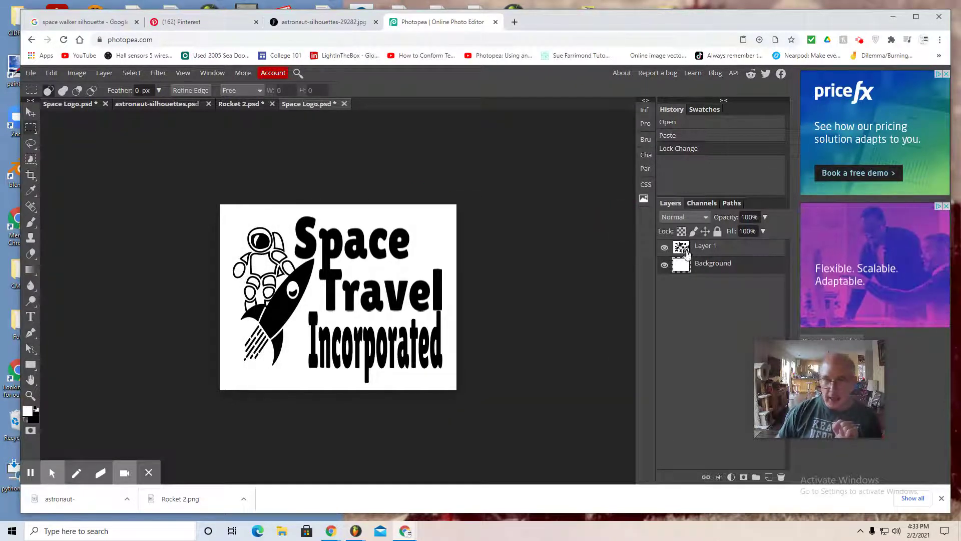
# Step: Add a Stroke layer style to the pasted logo layer, positioned Inside with a size of 16 px
pyautogui.click(733, 250)
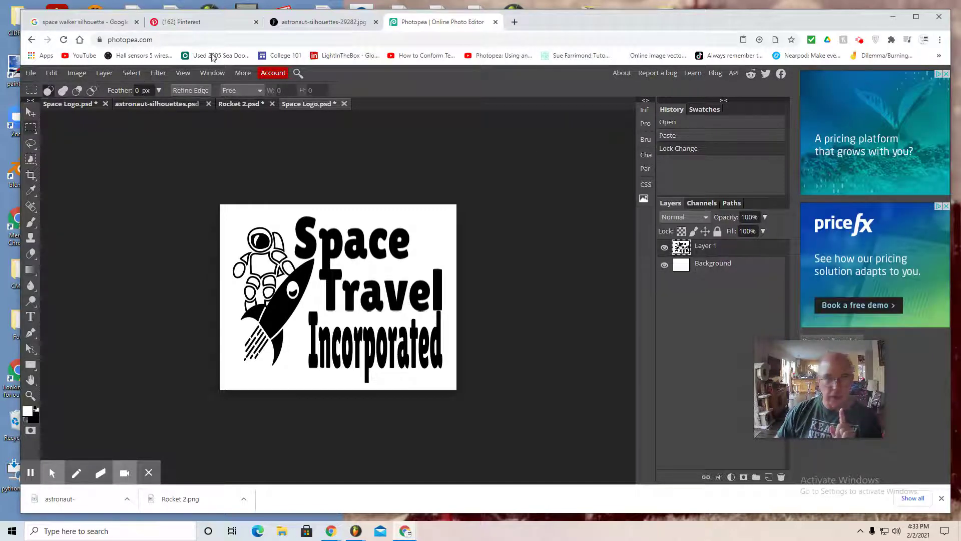
pyautogui.click(104, 73)
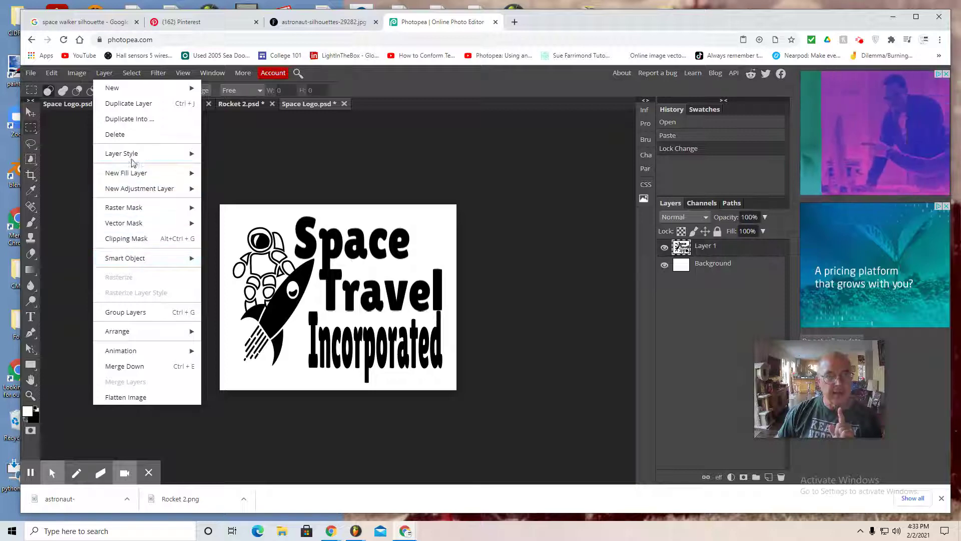
pyautogui.moveTo(133, 155)
pyautogui.click(226, 189)
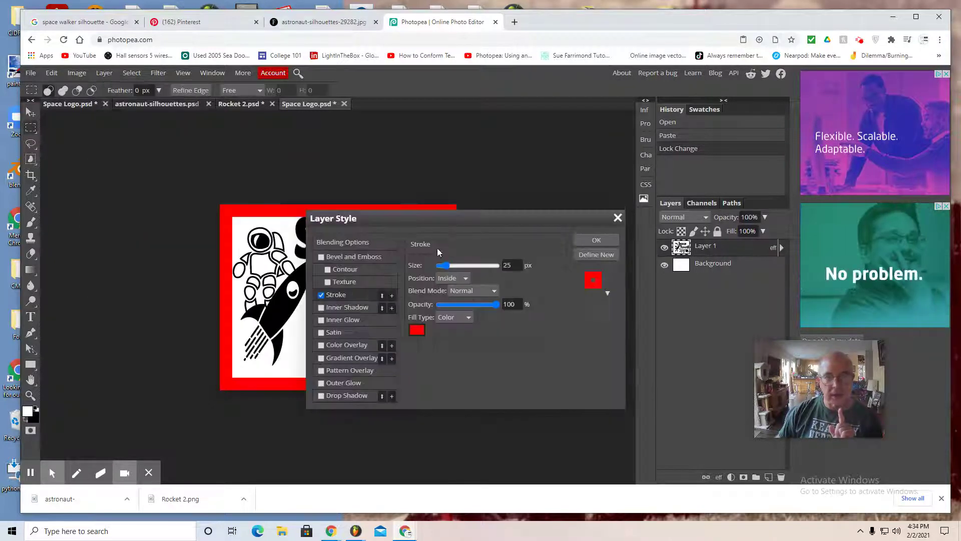
pyautogui.moveTo(443, 220)
pyautogui.mouseDown()
pyautogui.moveTo(503, 194)
pyautogui.moveTo(534, 197)
pyautogui.mouseUp()
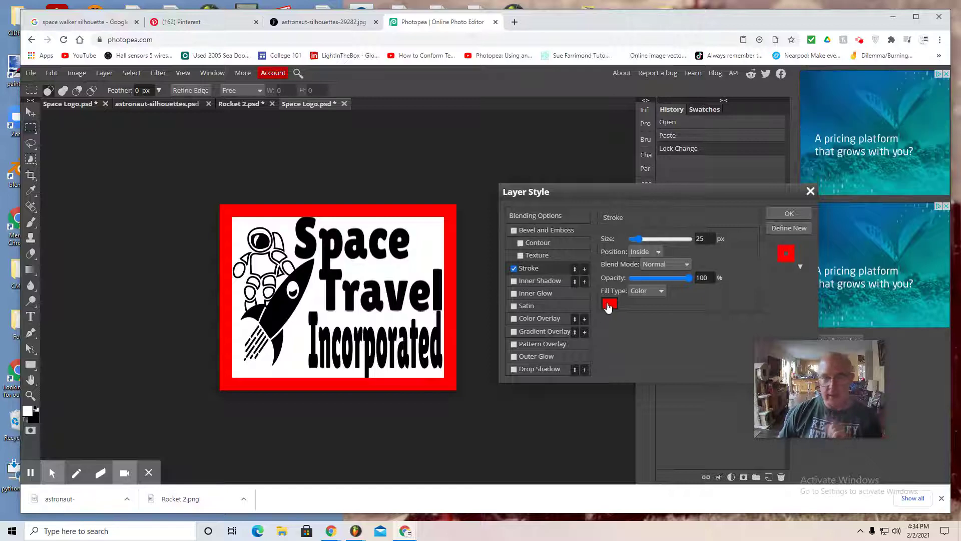
pyautogui.moveTo(638, 239); pyautogui.dragTo(637, 239)
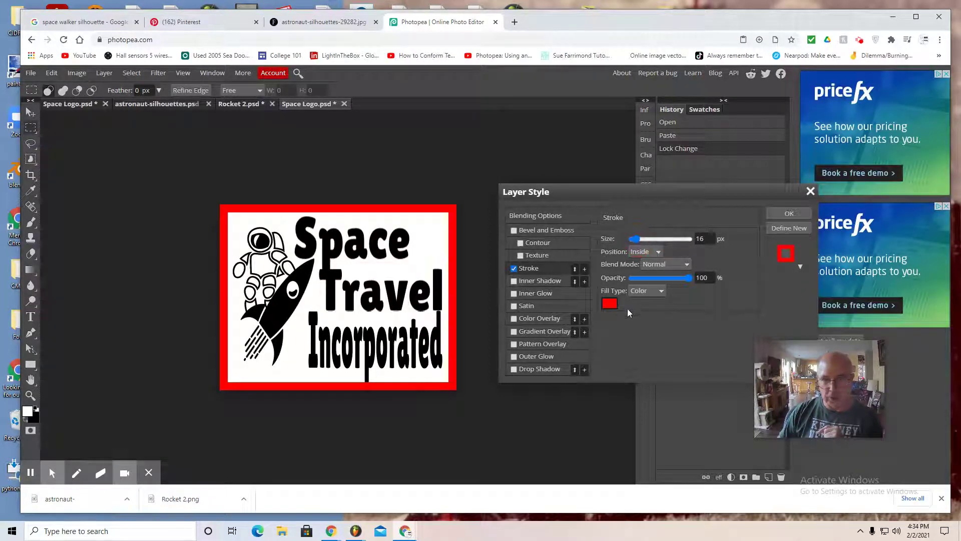
# Step: Change the logo layer's stroke color to black and apply the layer style
pyautogui.click(610, 303)
pyautogui.click(275, 349)
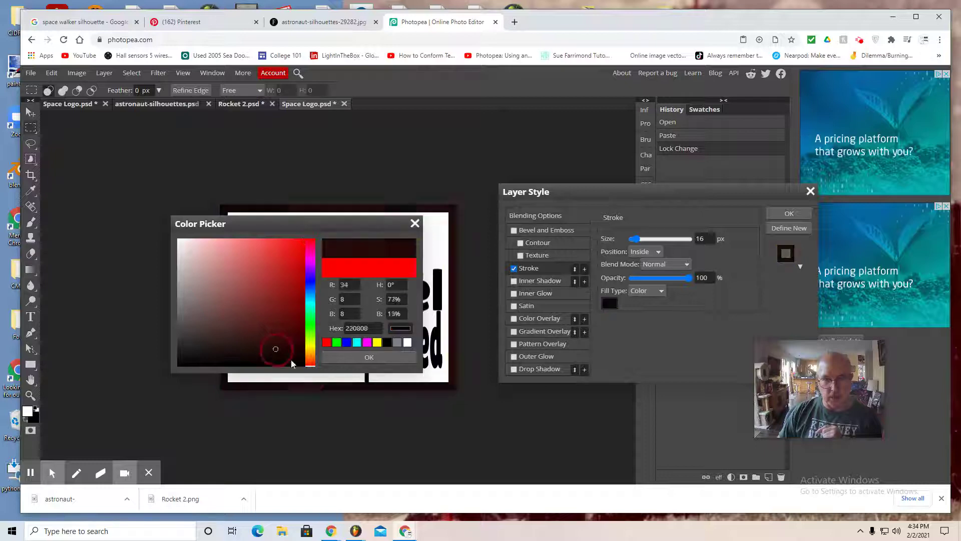
pyautogui.moveTo(292, 363); pyautogui.dragTo(315, 380)
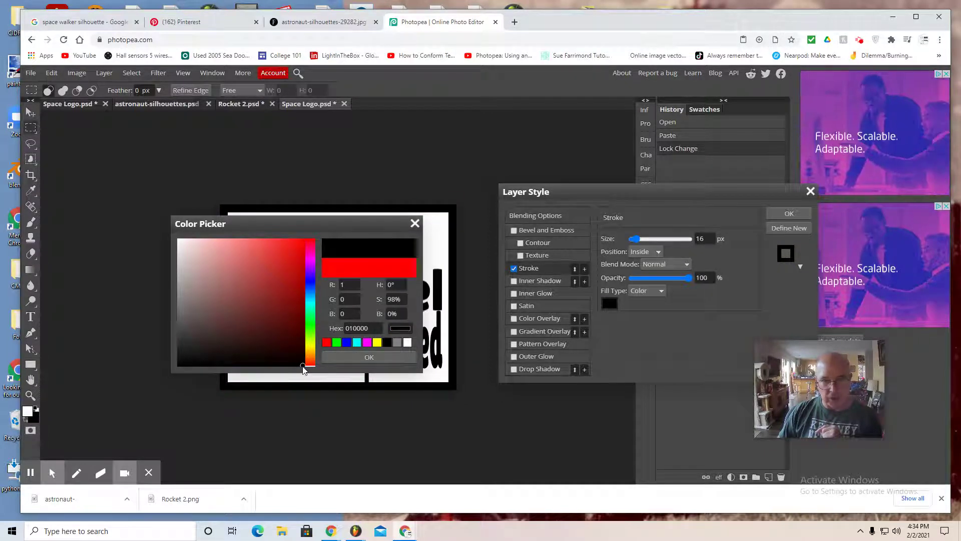
pyautogui.click(368, 357)
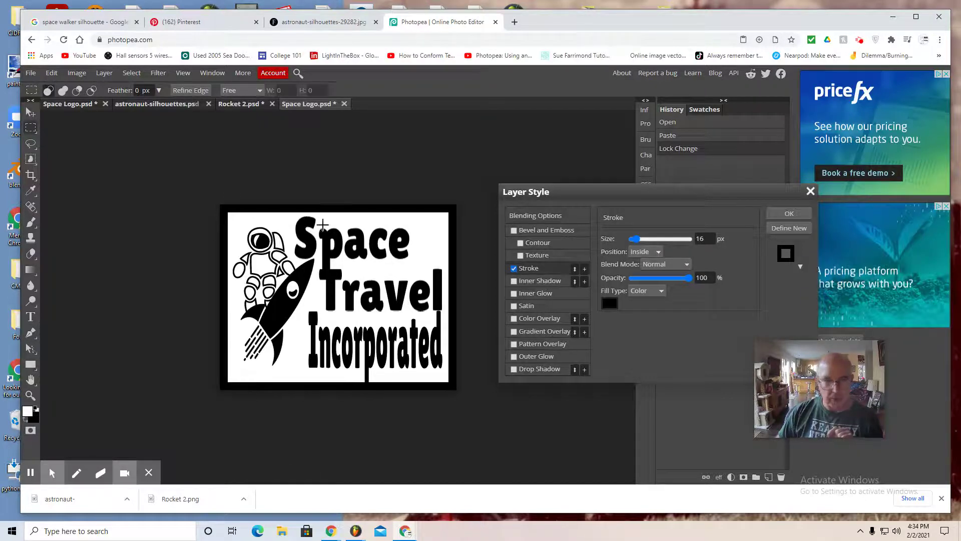
pyautogui.click(794, 215)
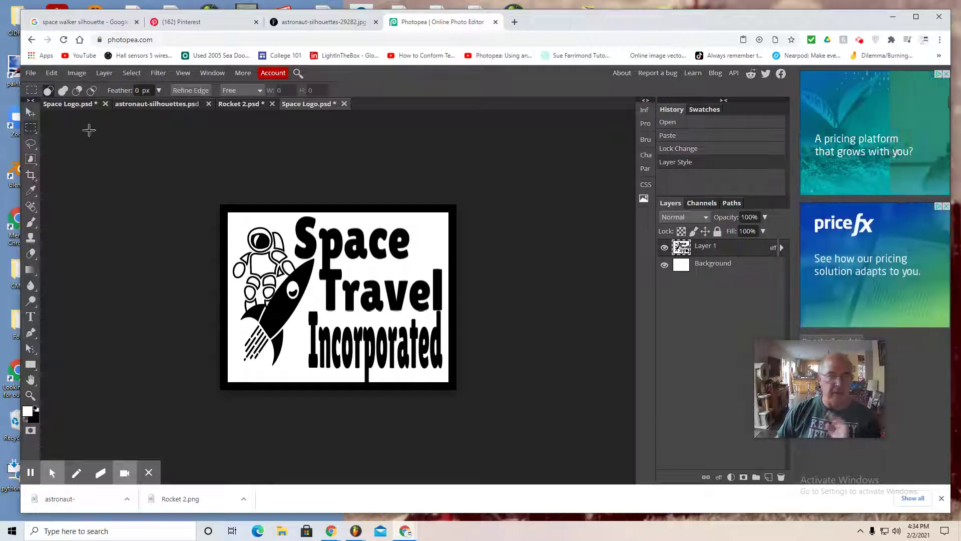
# Step: Export the bordered logo as a PNG at 473 by 371 px and 100% quality
pyautogui.click(30, 73)
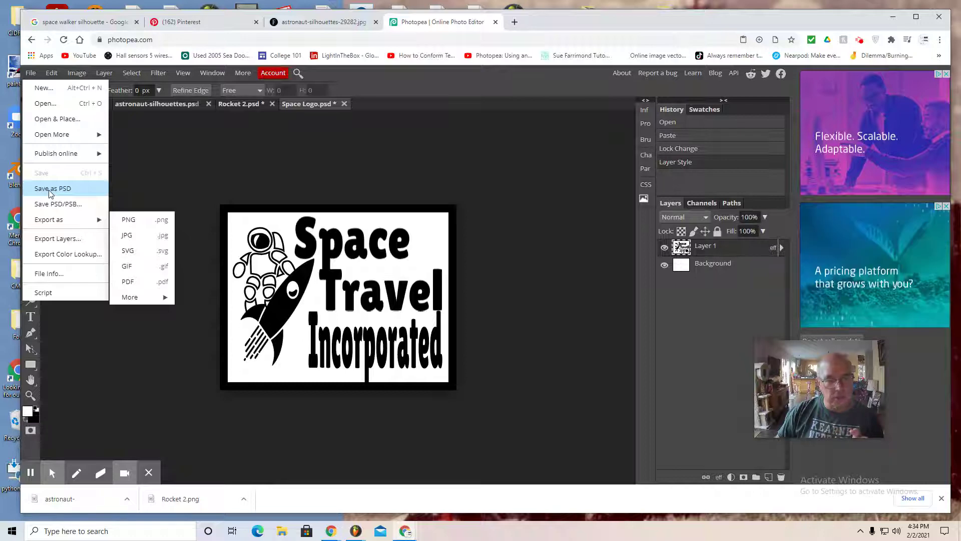
pyautogui.click(128, 220)
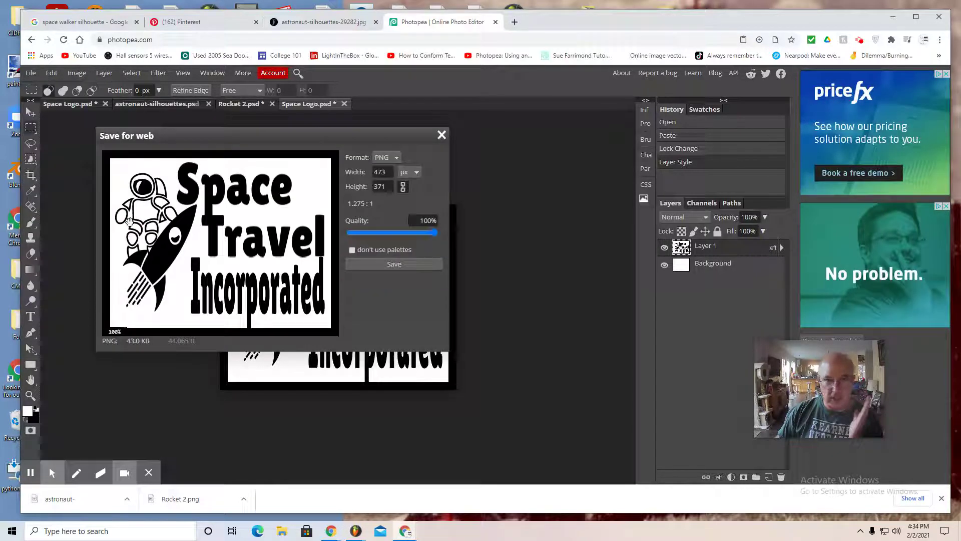
pyautogui.click(395, 264)
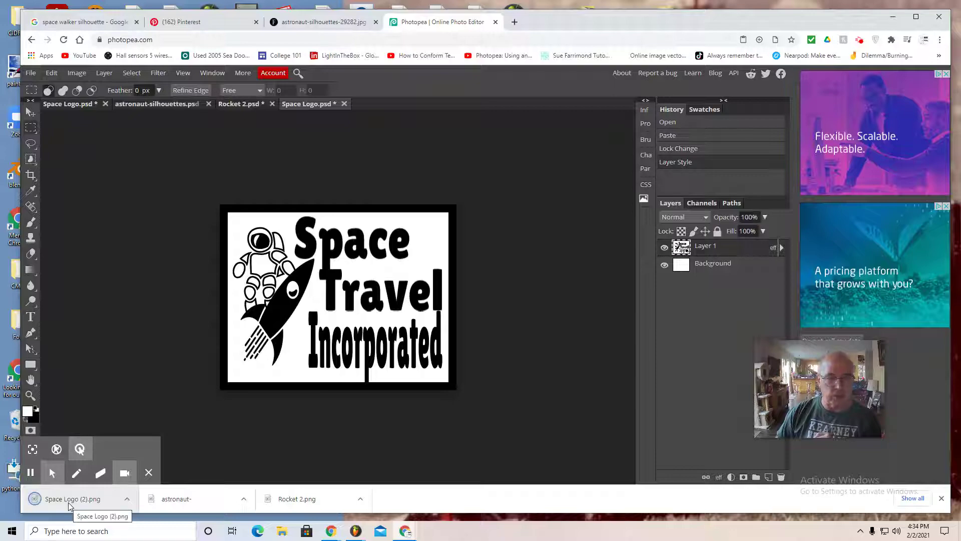
# Step: Switch to File Explorer, check the exported logo PNG in the Downloads folder, and return to Photopea
pyautogui.click(281, 532)
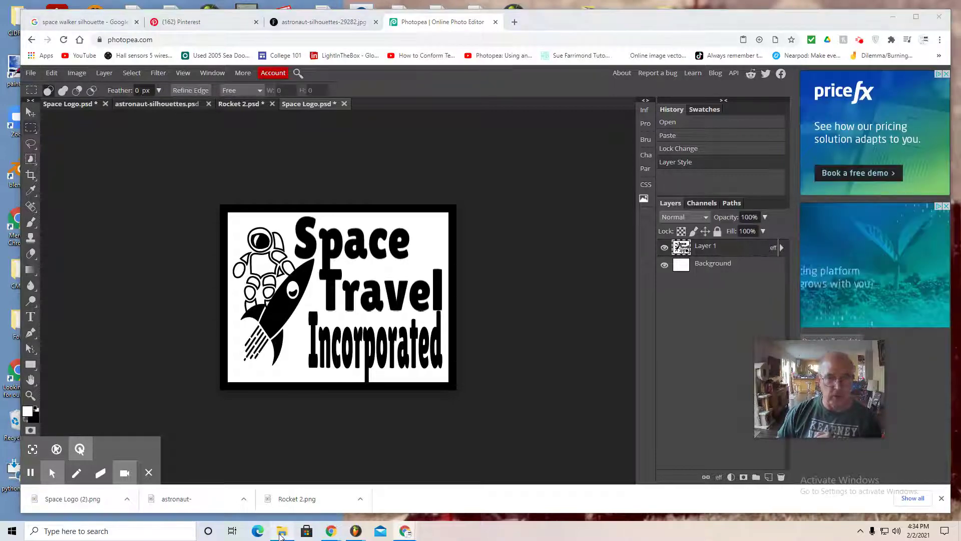
pyautogui.doubleClick(425, 135)
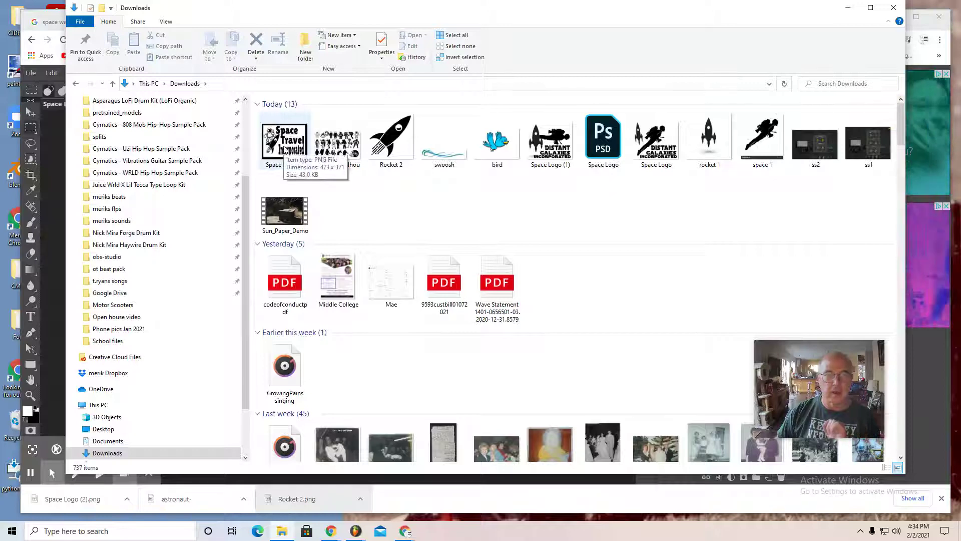
pyautogui.click(847, 7)
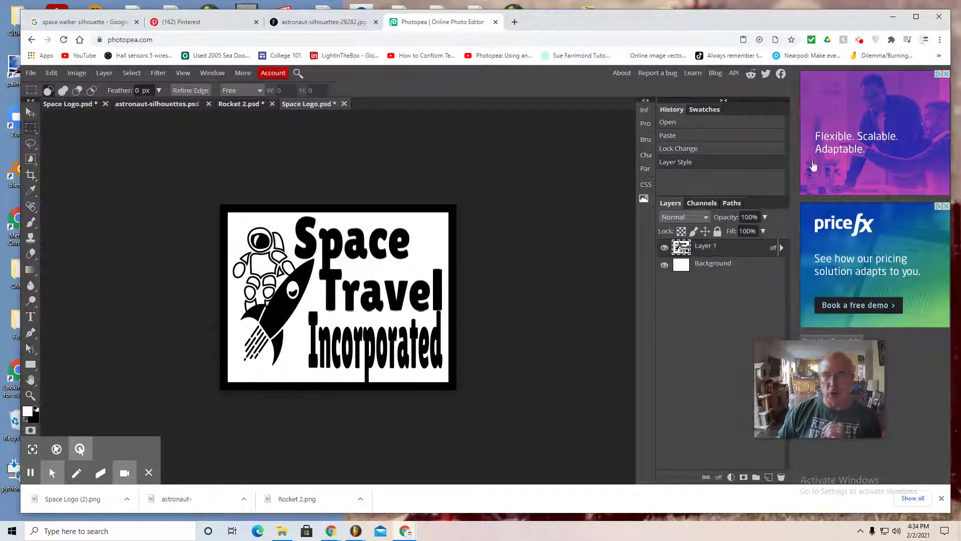
pyautogui.click(859, 39)
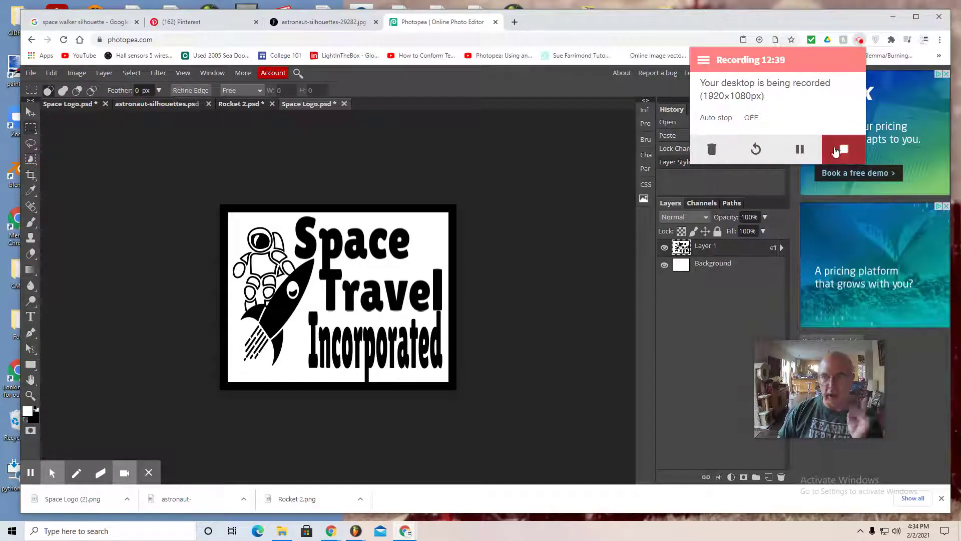